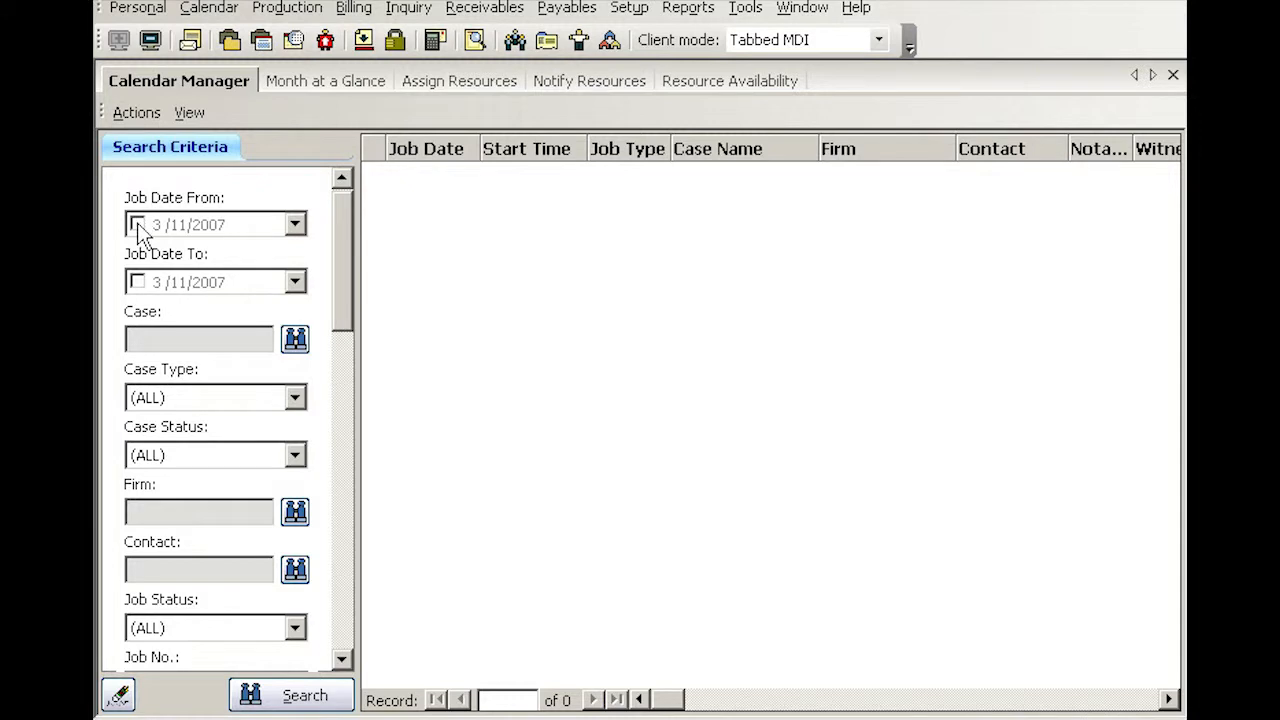
# Search for jobs with a job date from 3/11/2007 to 3/11/2007 and sort the list by firm
pyautogui.click(137, 282)
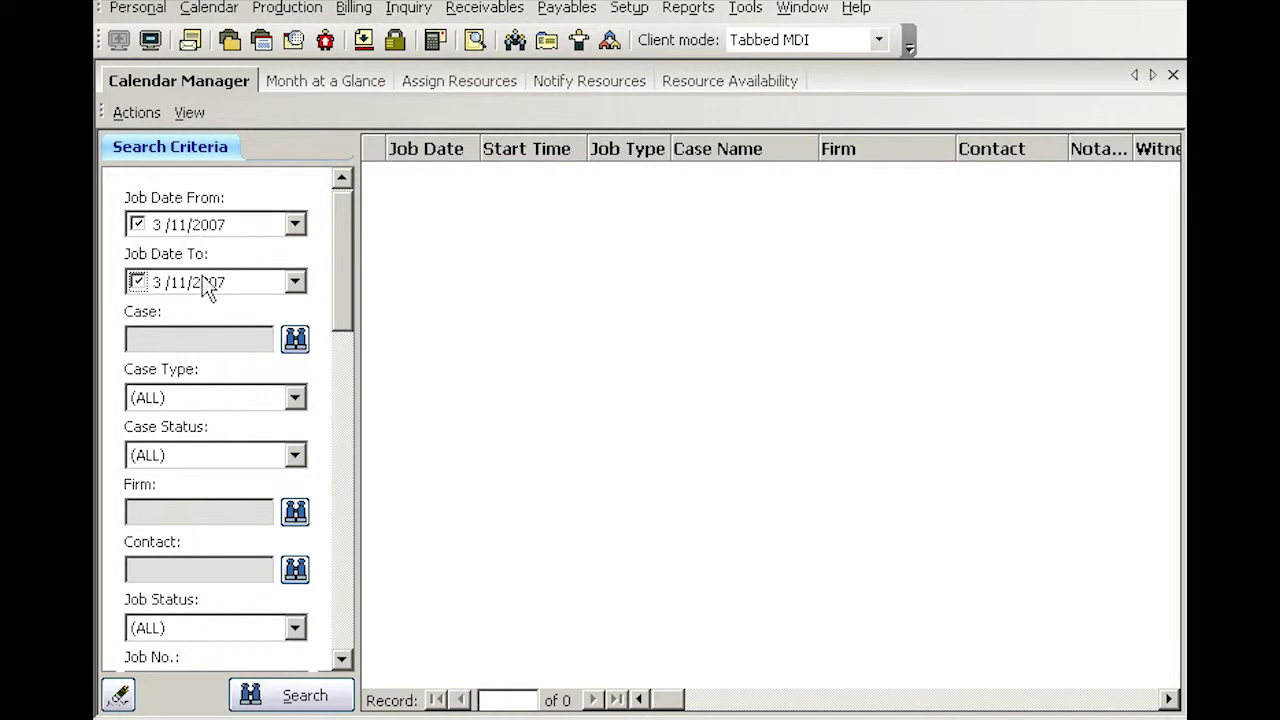
pyautogui.click(302, 694)
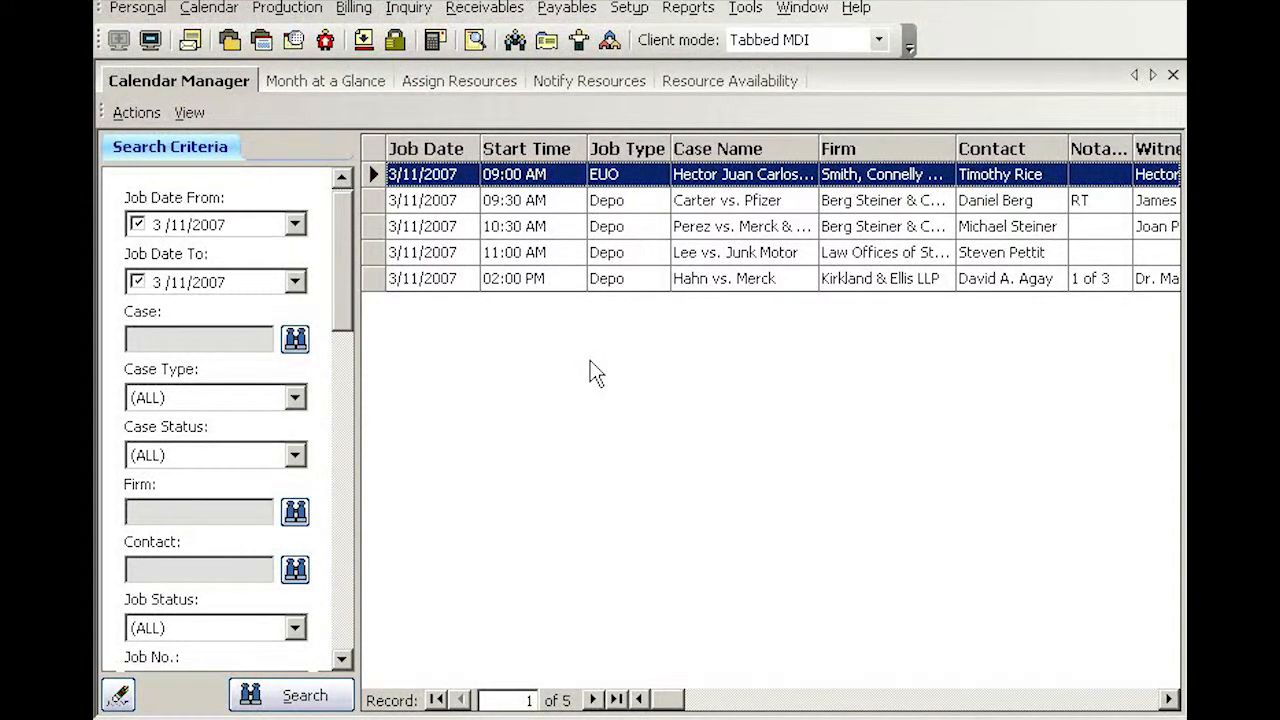
pyautogui.click(576, 150)
pyautogui.click(576, 150)
pyautogui.click(940, 155)
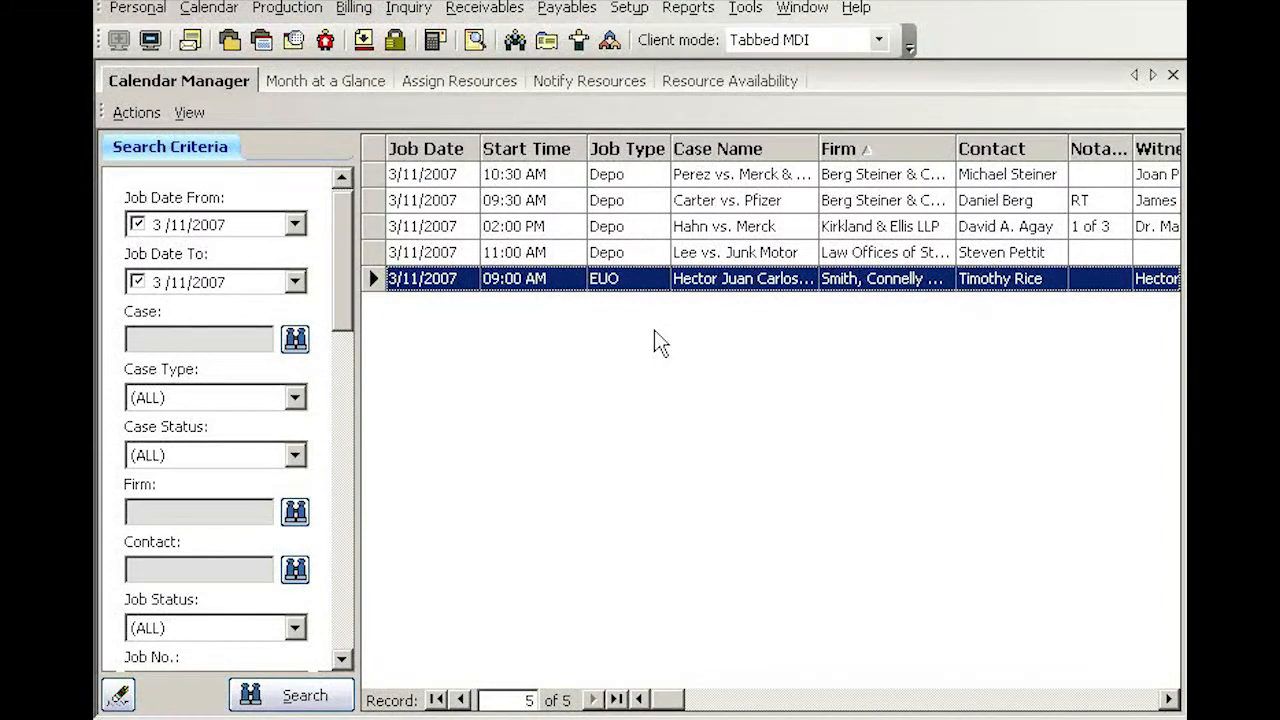
# Open the 10:30 AM depo job and check its main phone number and who ordered it
pyautogui.rightClick(643, 173)
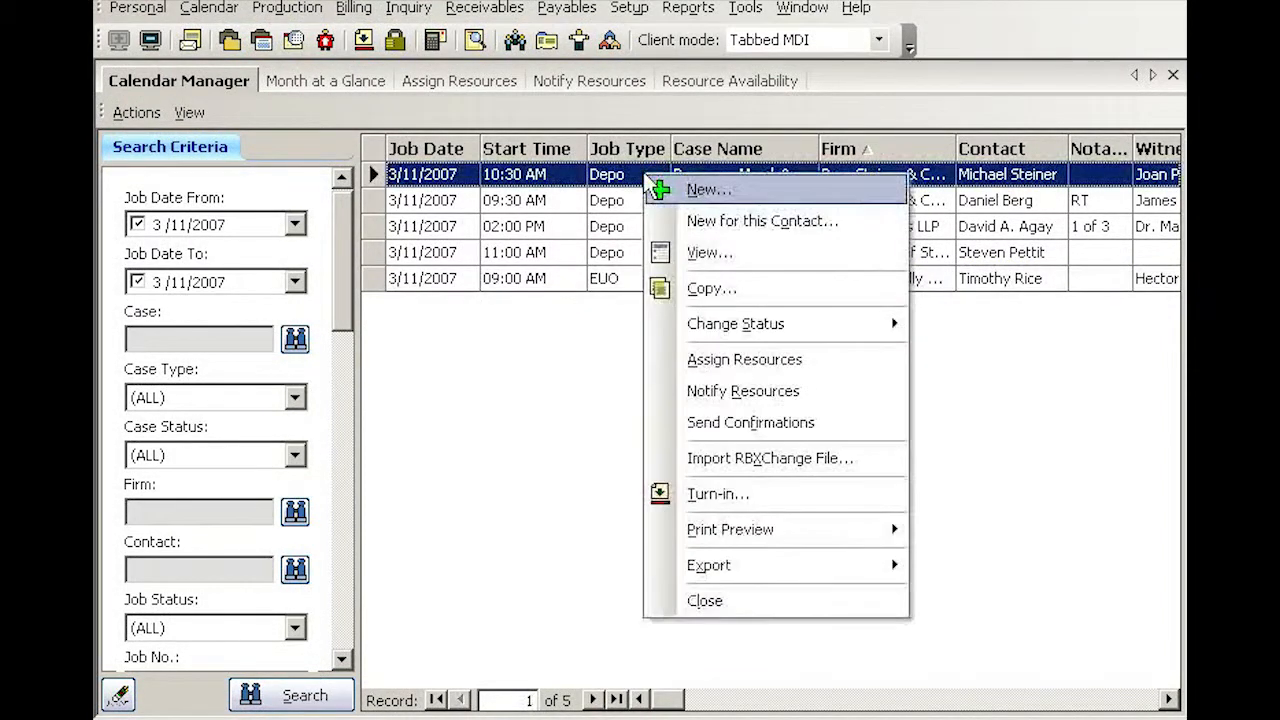
pyautogui.click(707, 255)
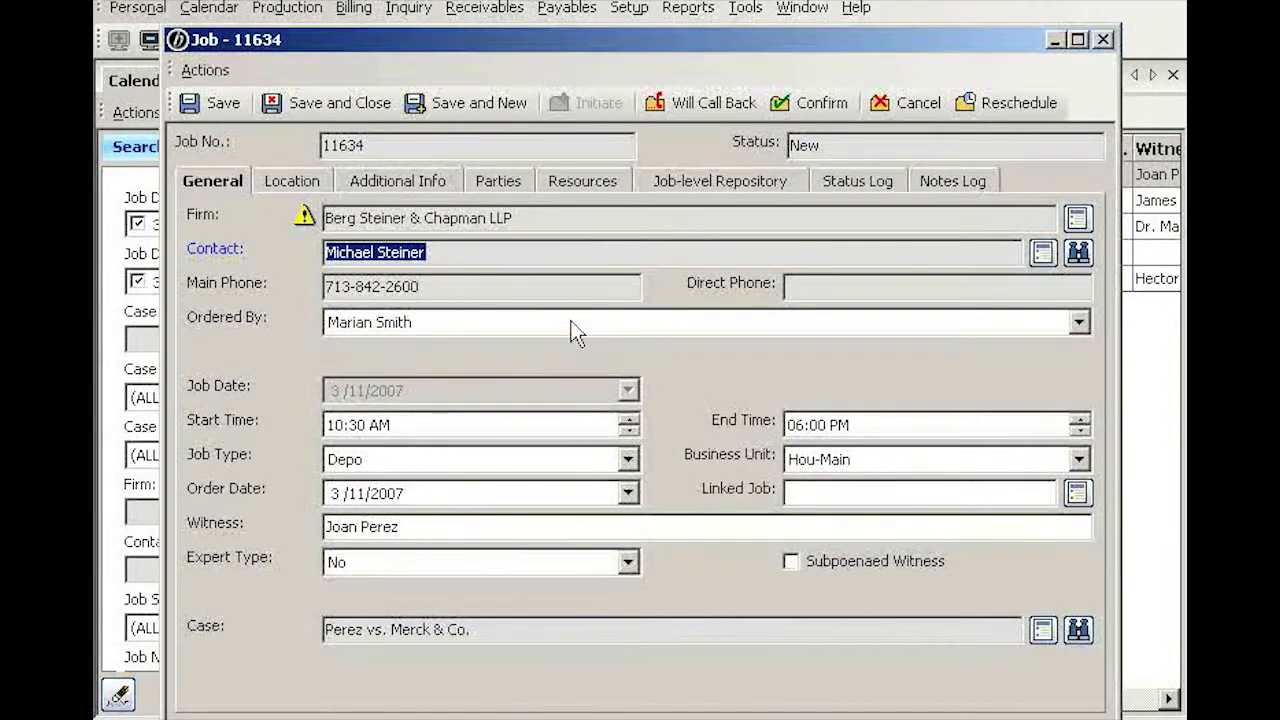
pyautogui.click(434, 286)
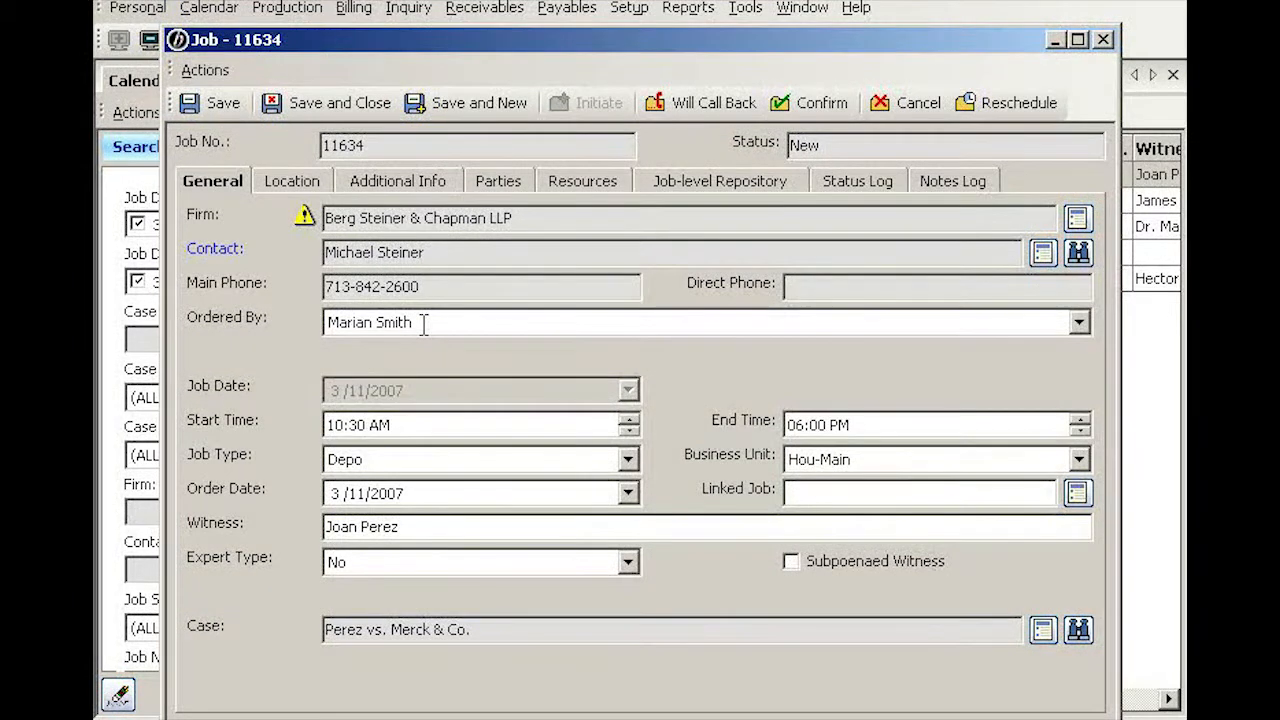
pyautogui.click(424, 324)
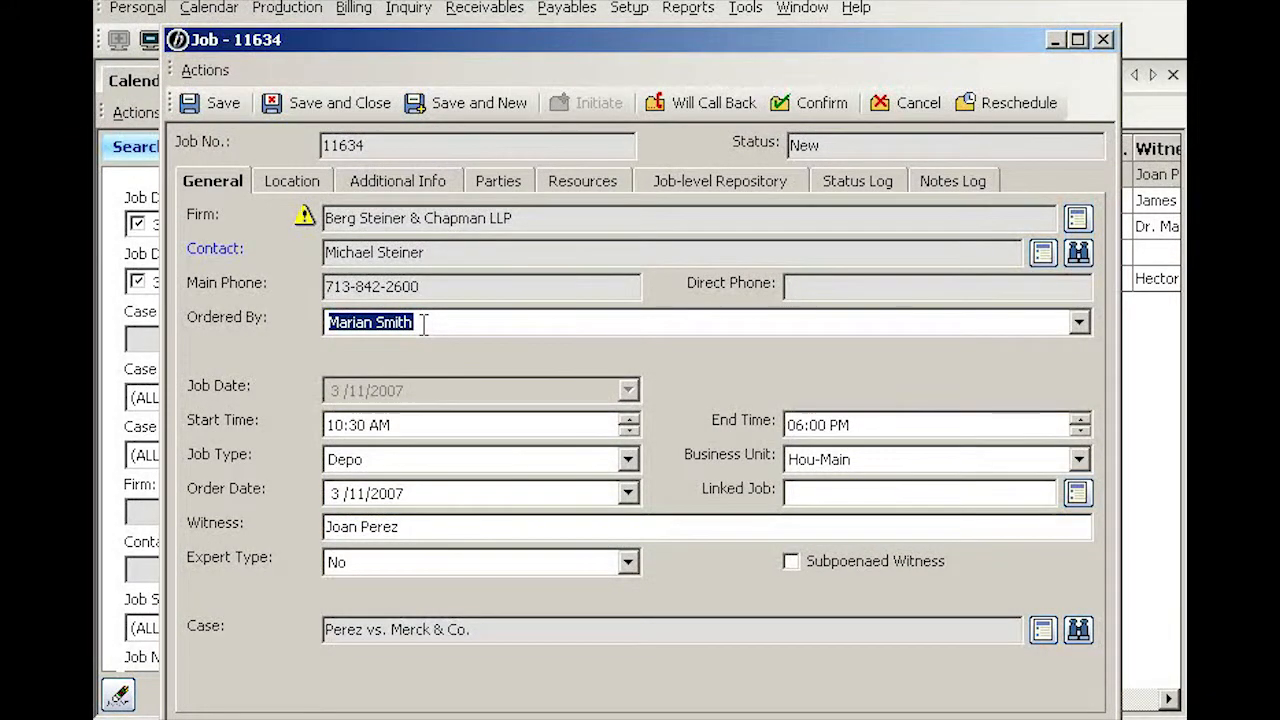
# Change the job's status to Will Call Back with a remark that the person who ordered it is at lunch, and save and close it
pyautogui.click(679, 101)
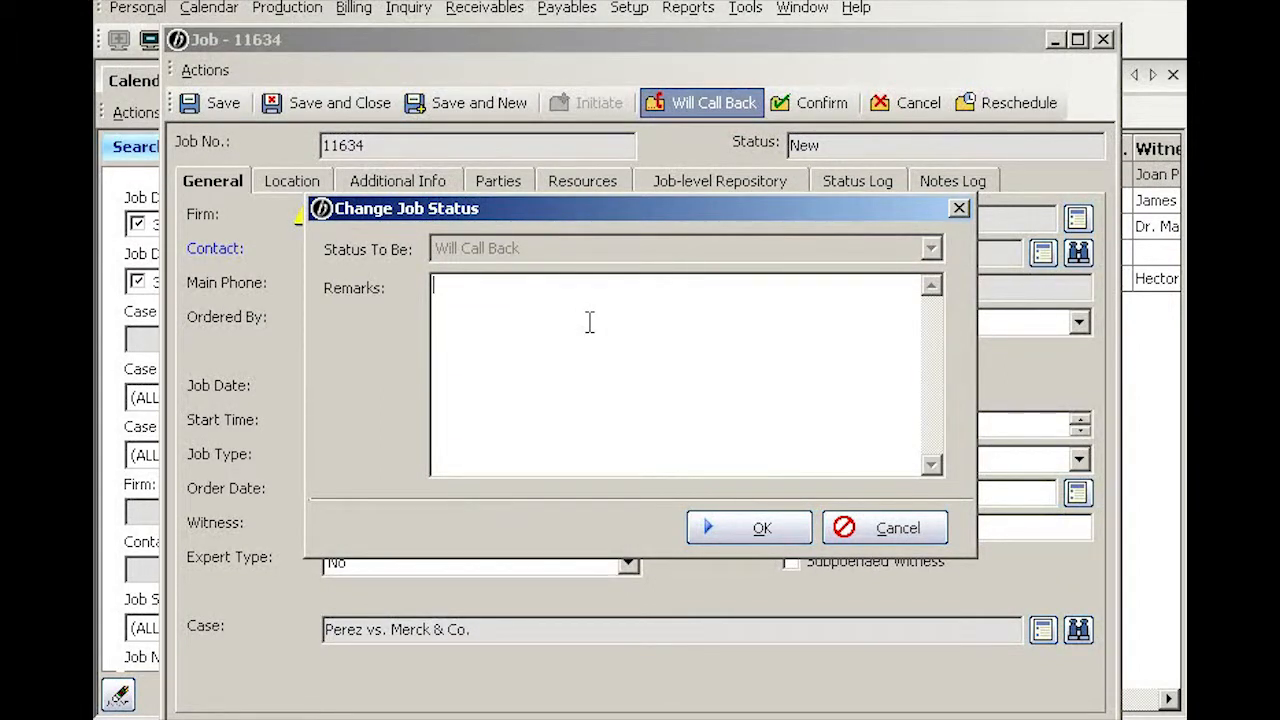
pyautogui.write('Marian is at lunch')
pyautogui.click(760, 528)
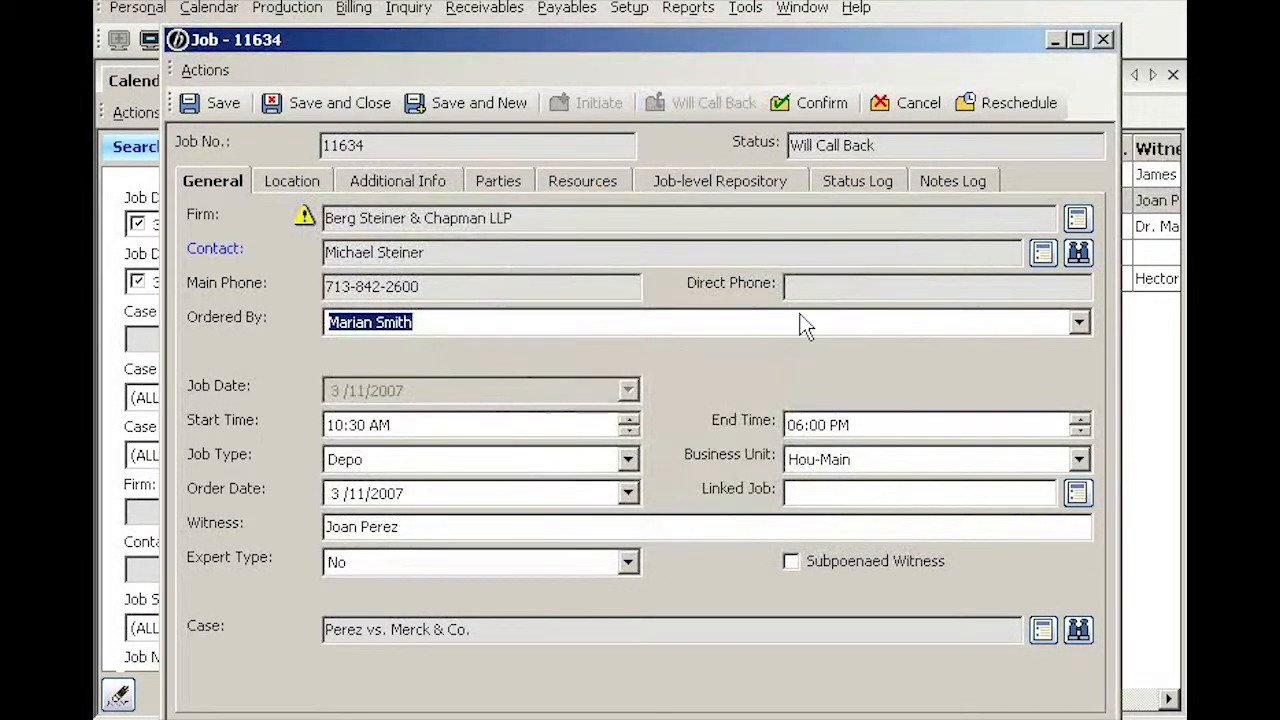
pyautogui.click(876, 145)
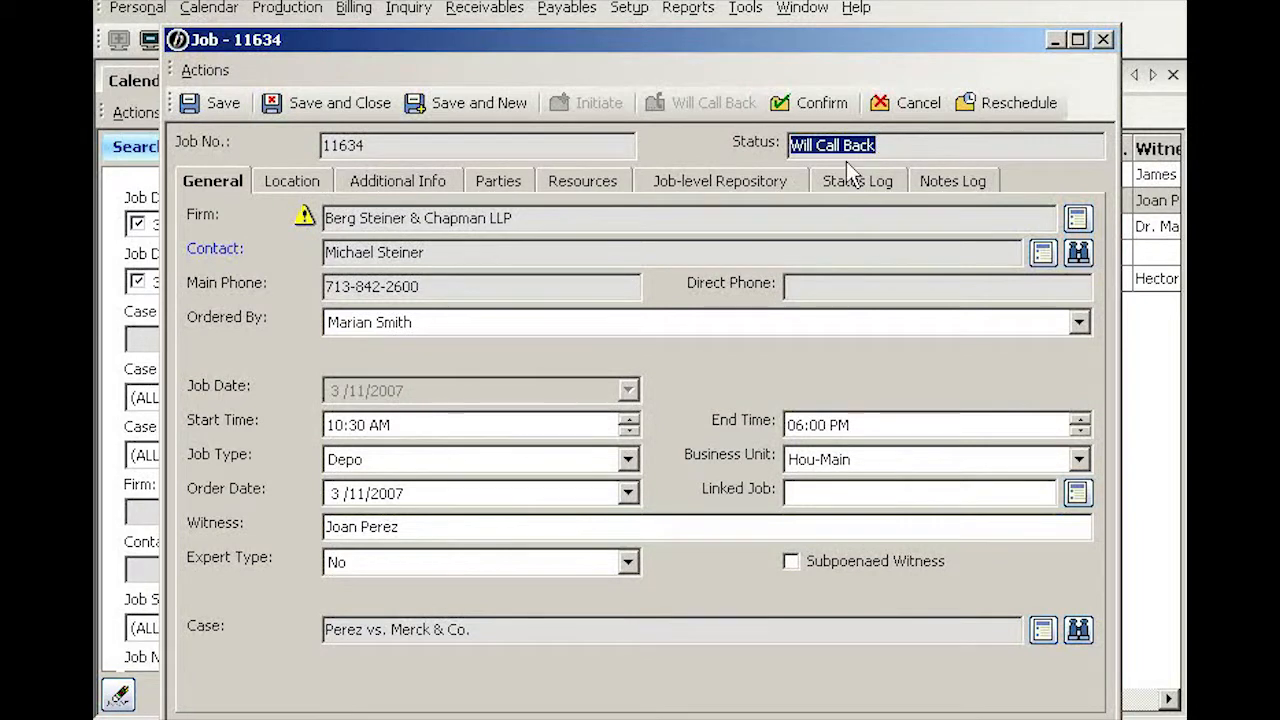
pyautogui.click(303, 101)
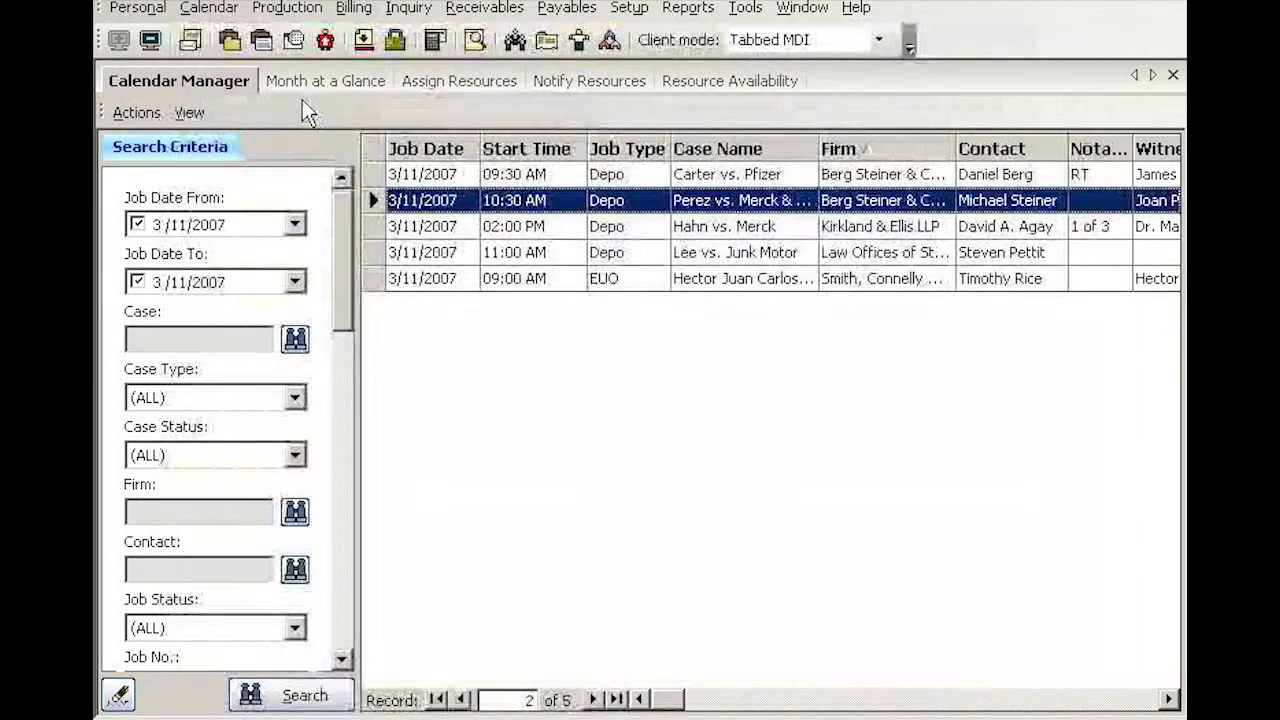
# Set the 09:30 AM depo job to Confirmed, completing the "Confirmed by" remark with the orderer's full name, and save and close it
pyautogui.rightClick(641, 182)
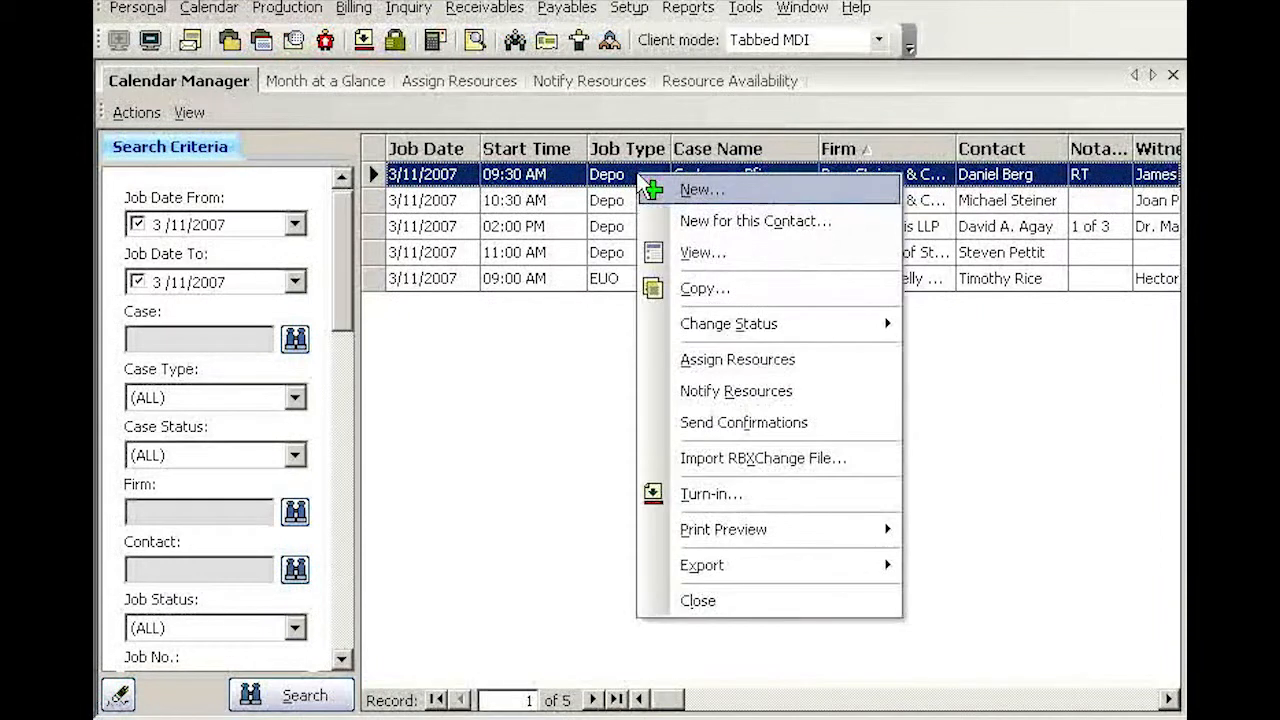
pyautogui.click(708, 254)
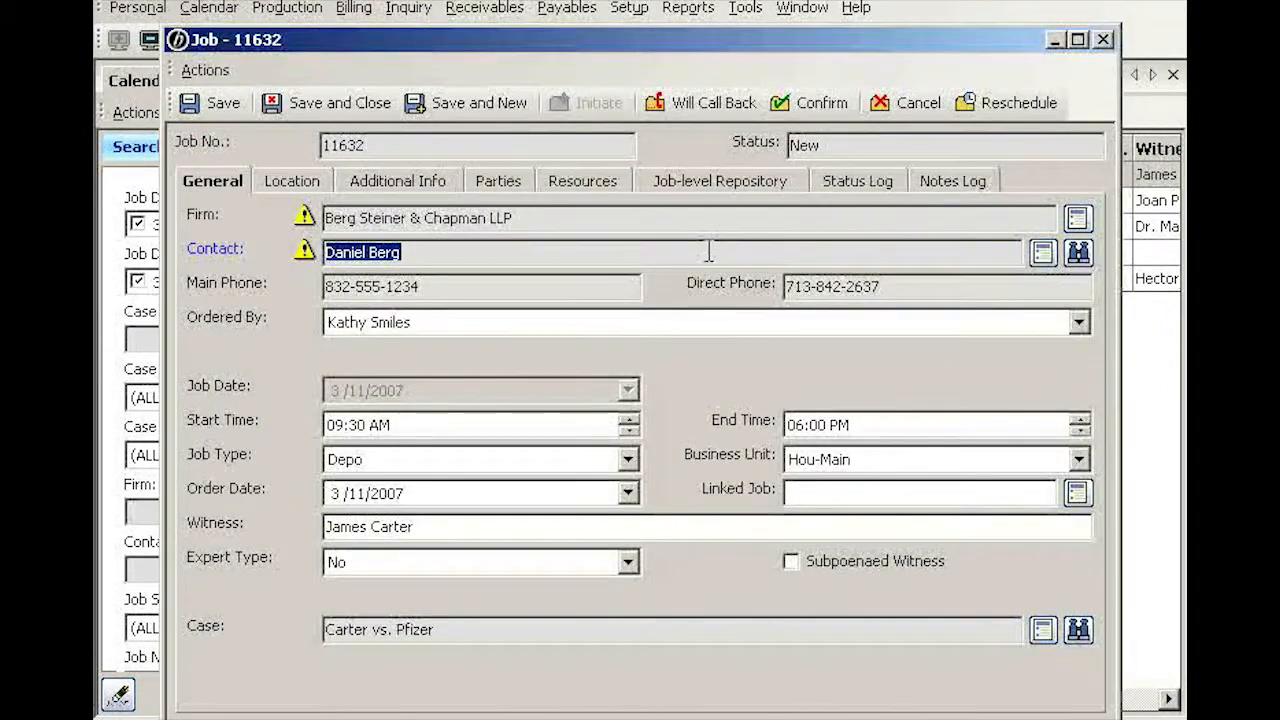
pyautogui.click(426, 322)
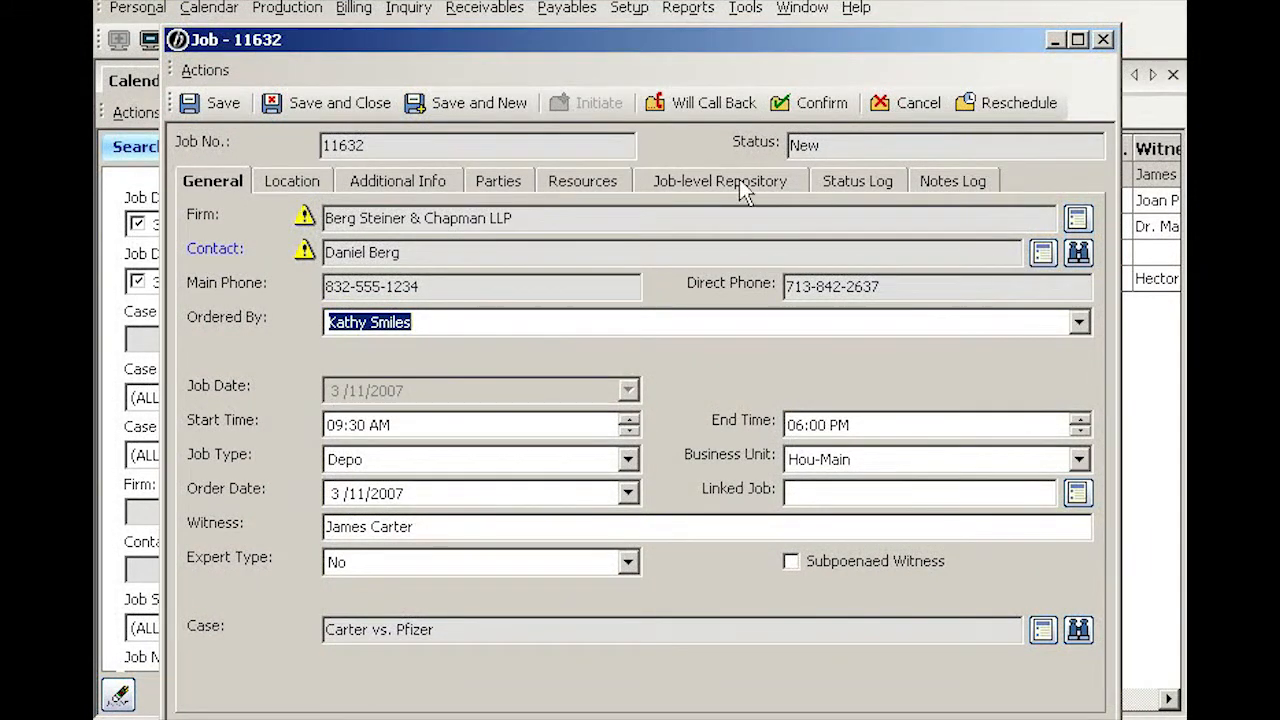
pyautogui.click(824, 104)
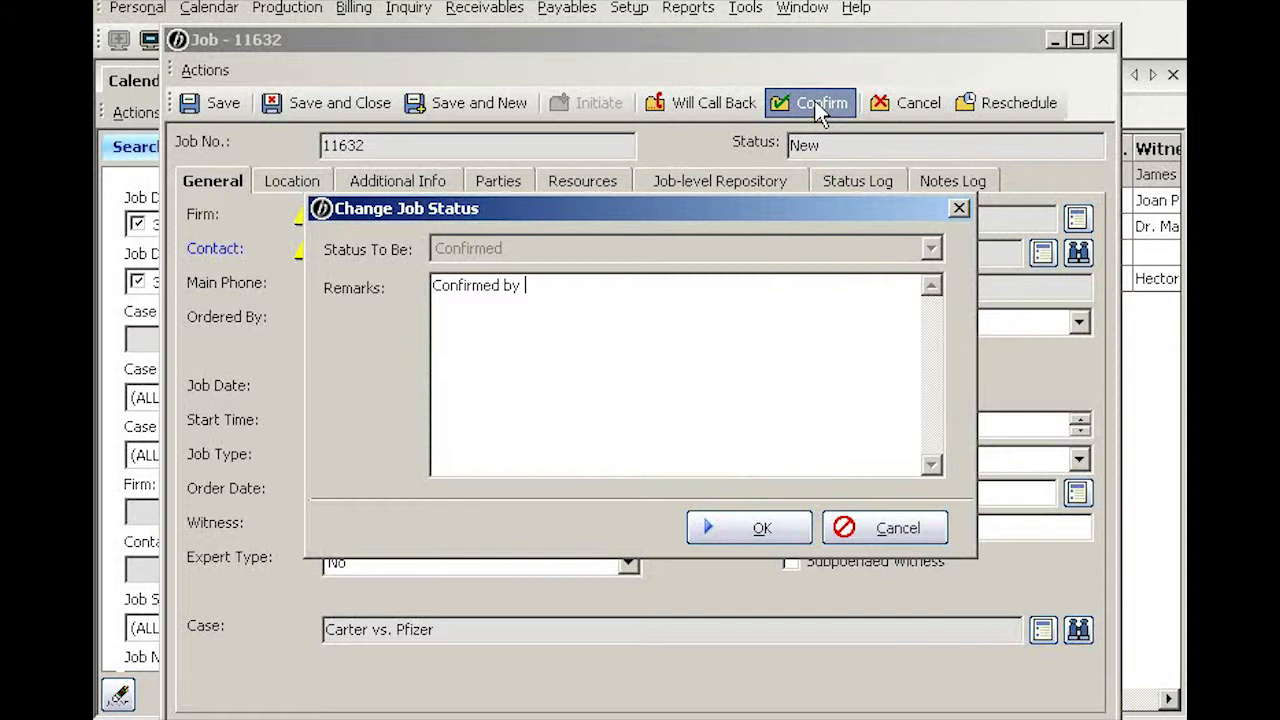
pyautogui.write('Kathy Smiles')
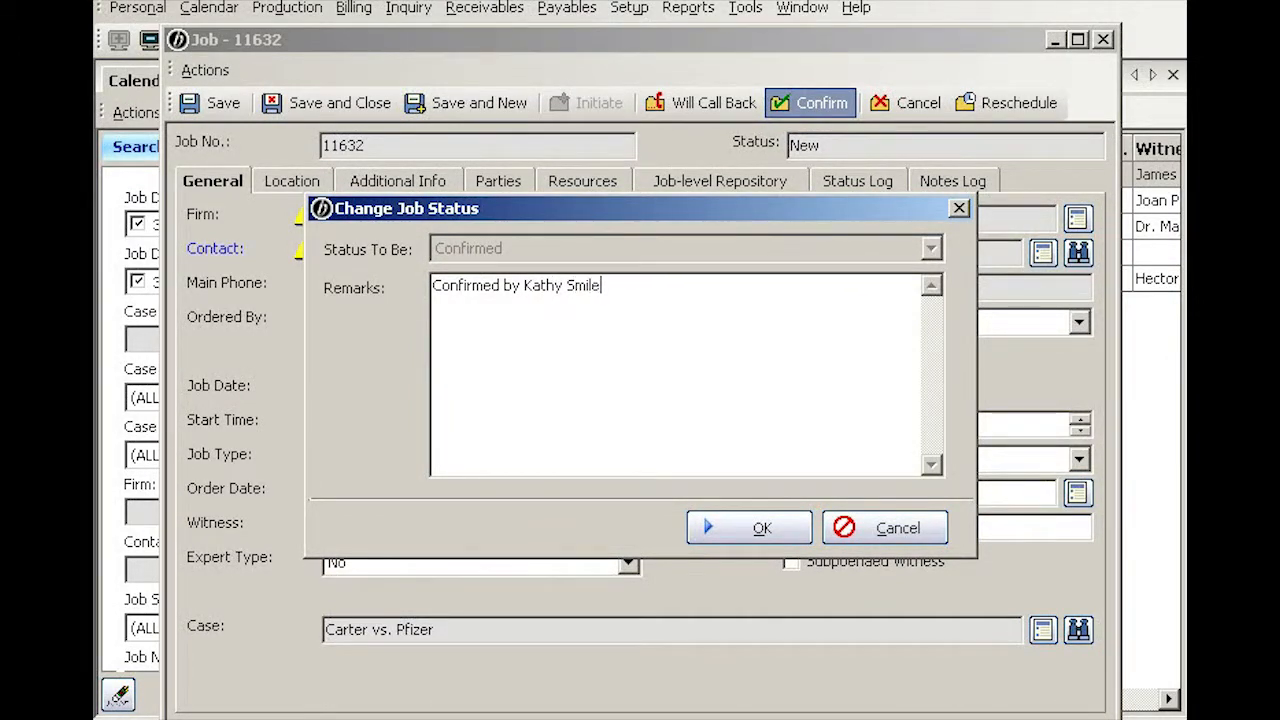
pyautogui.click(762, 530)
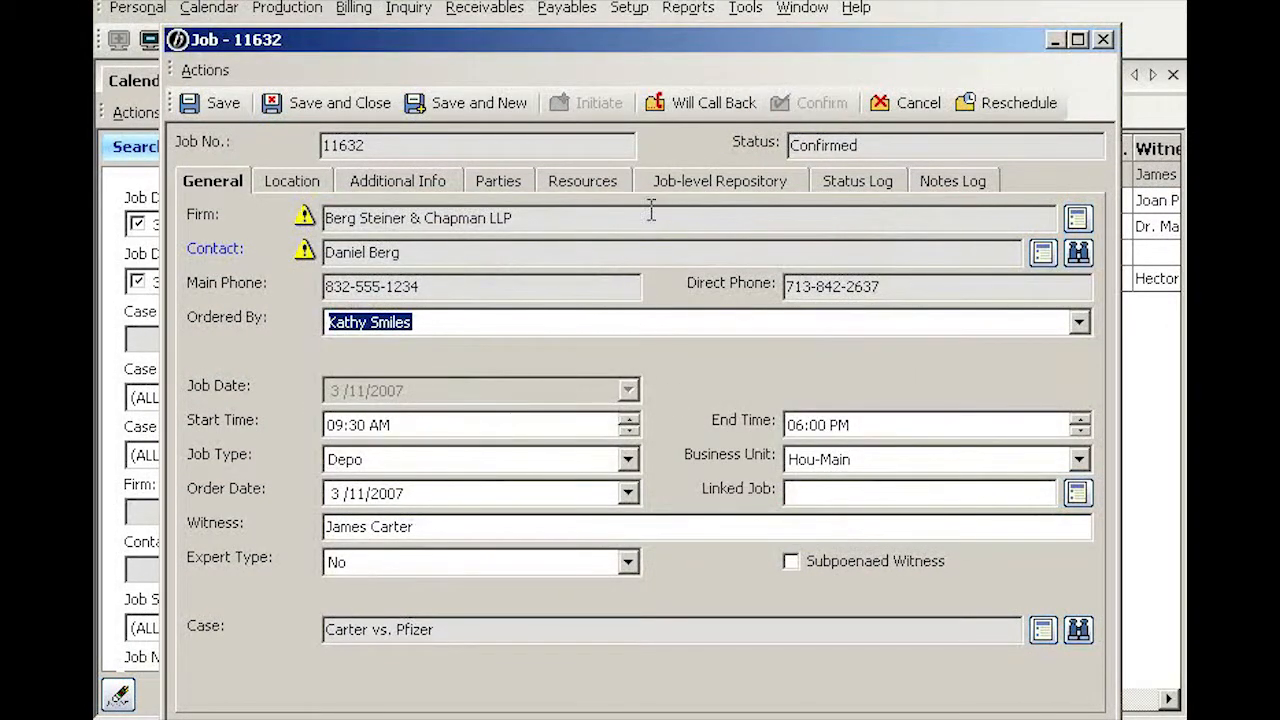
pyautogui.click(306, 102)
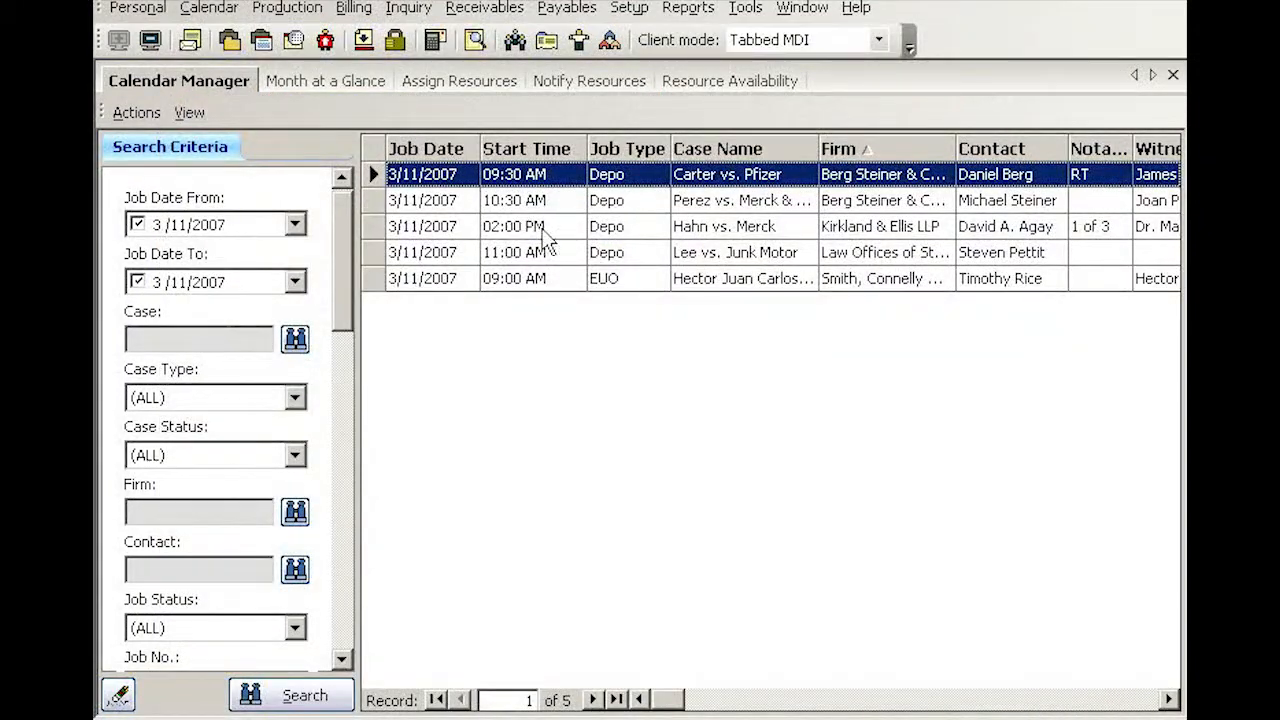
# Set the 02:00 PM depo job to Cancelled, completing the "Cancelled by" remark with the orderer's full name, and save and close it
pyautogui.rightClick(647, 222)
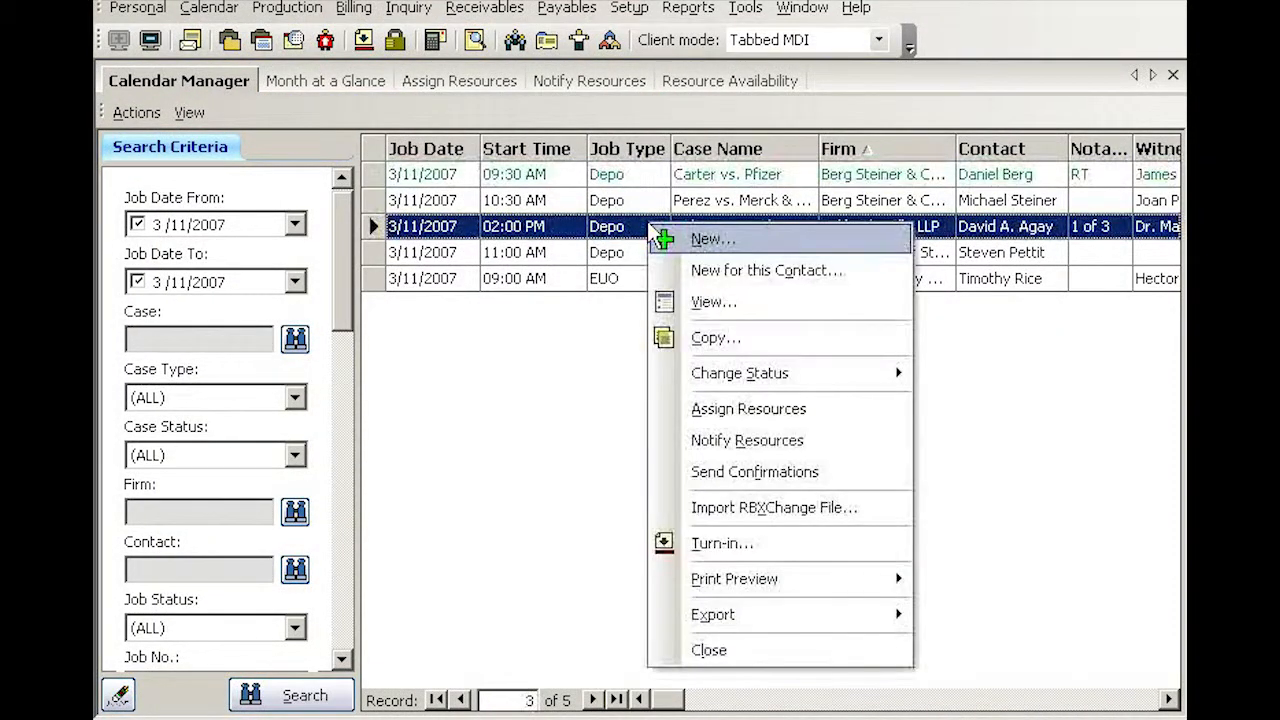
pyautogui.click(712, 306)
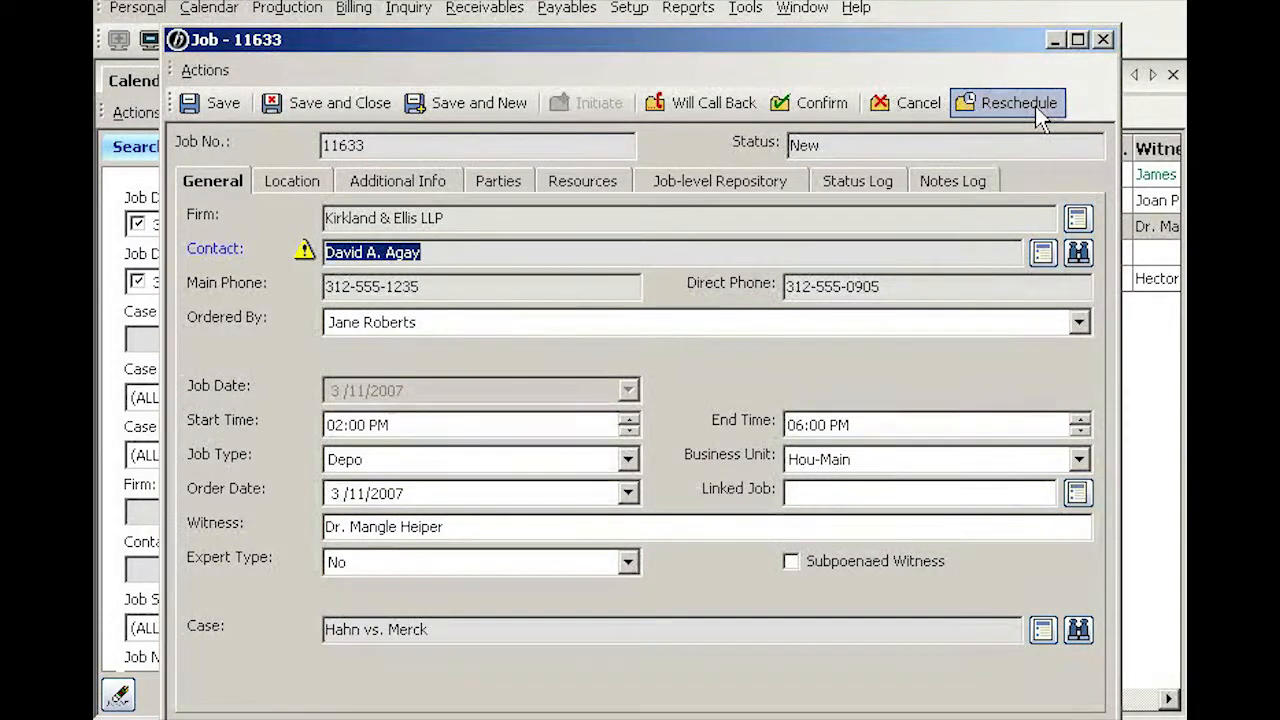
pyautogui.click(916, 105)
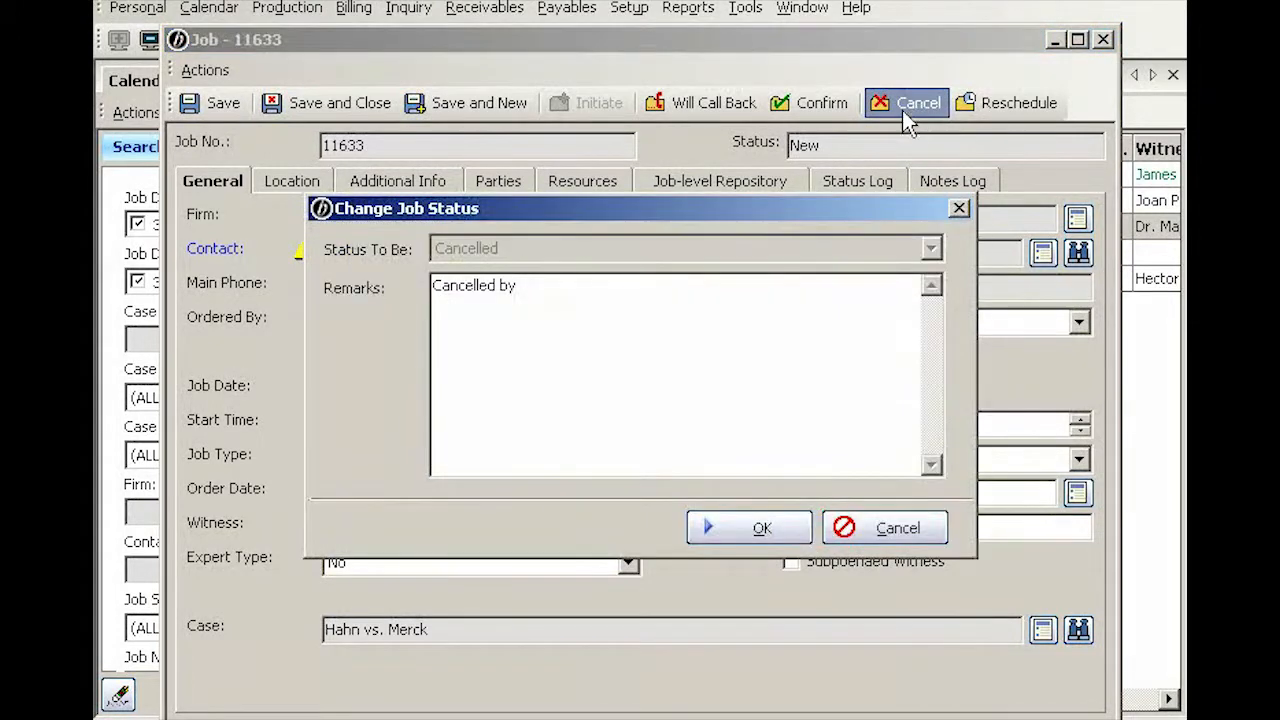
pyautogui.write('Jane Robert')
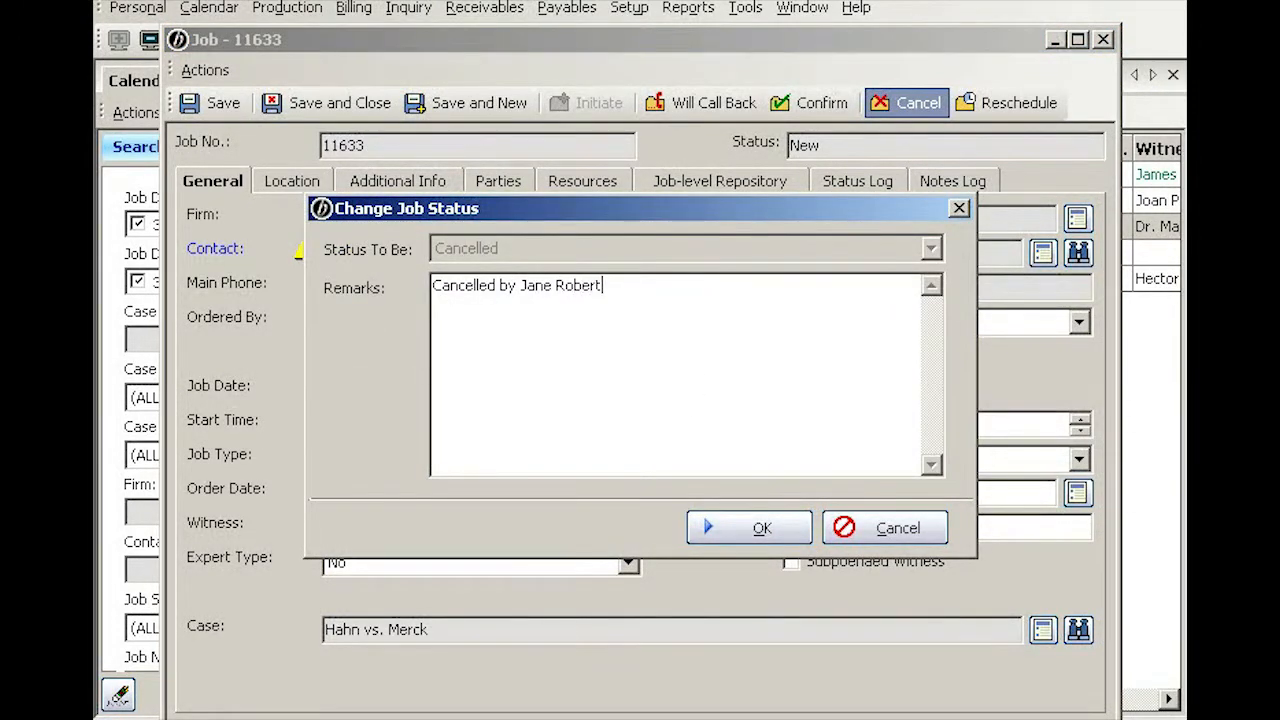
pyautogui.write('s')
pyautogui.click(759, 528)
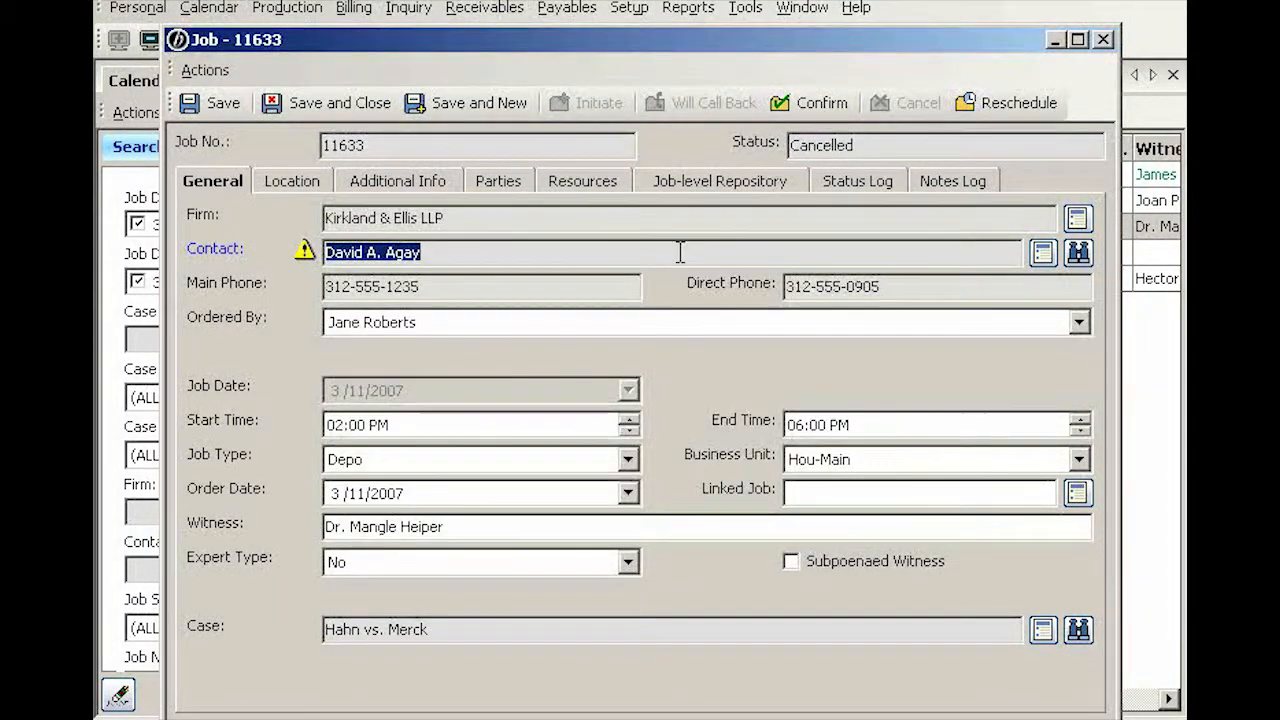
pyautogui.click(289, 111)
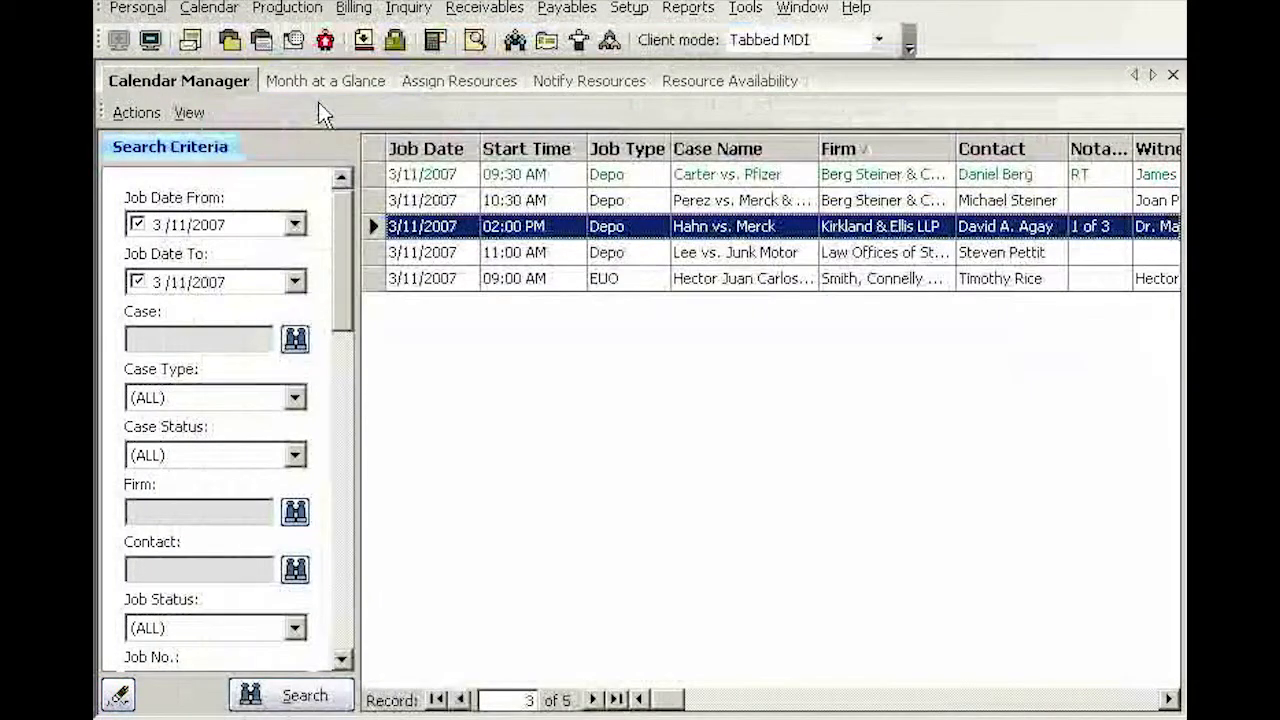
# Reschedule the 11:00 AM depo job to 3/20/2007, completing the "Rescheduled by" remark with the orderer's full name
pyautogui.click(648, 256)
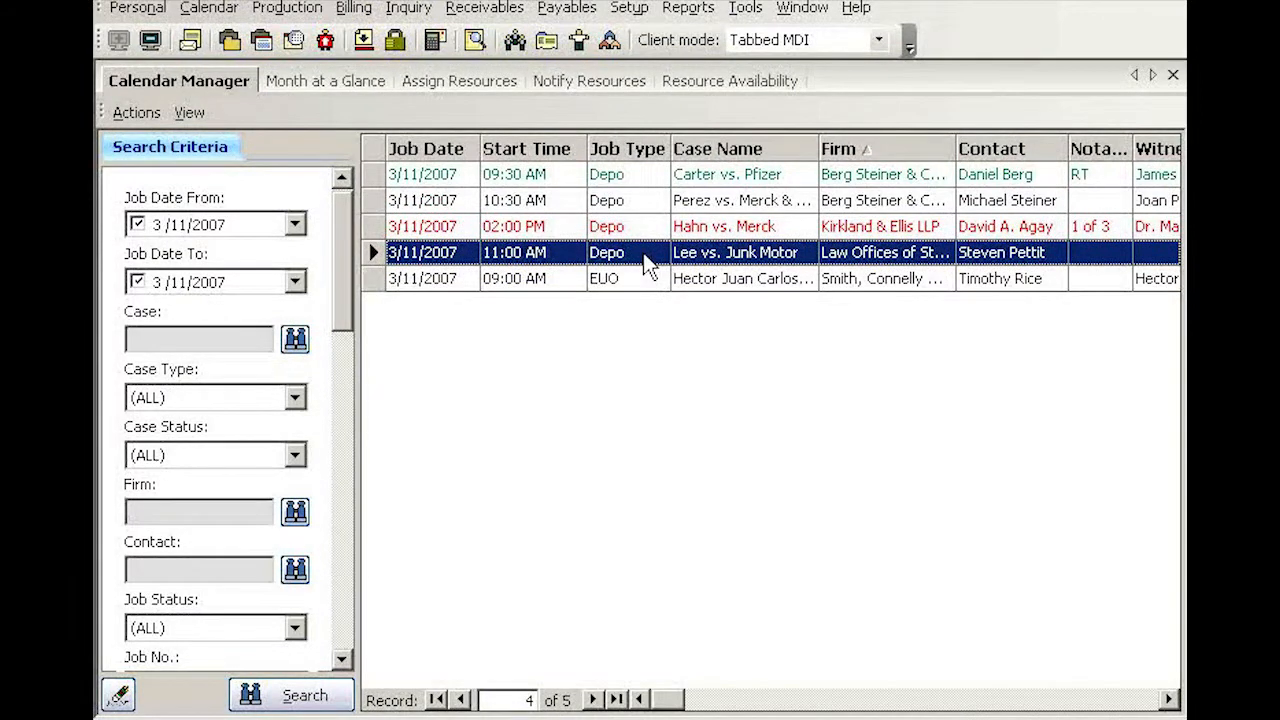
pyautogui.doubleClick(643, 252)
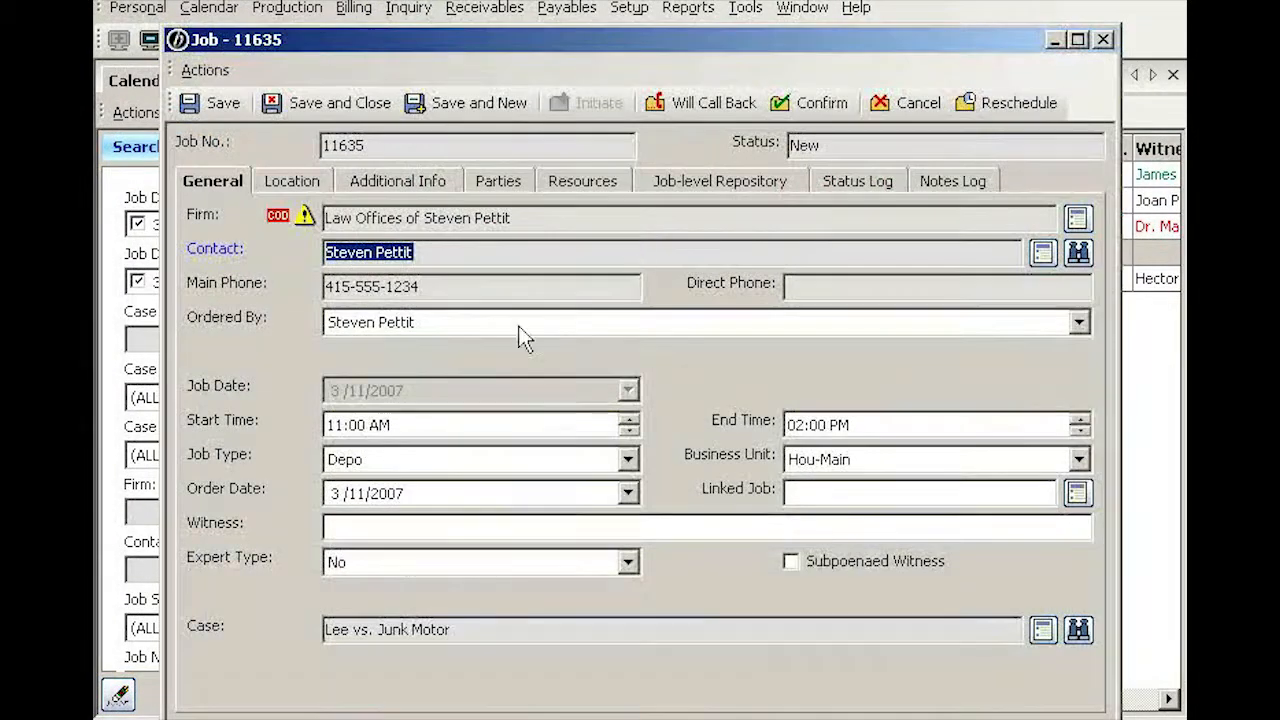
pyautogui.click(443, 322)
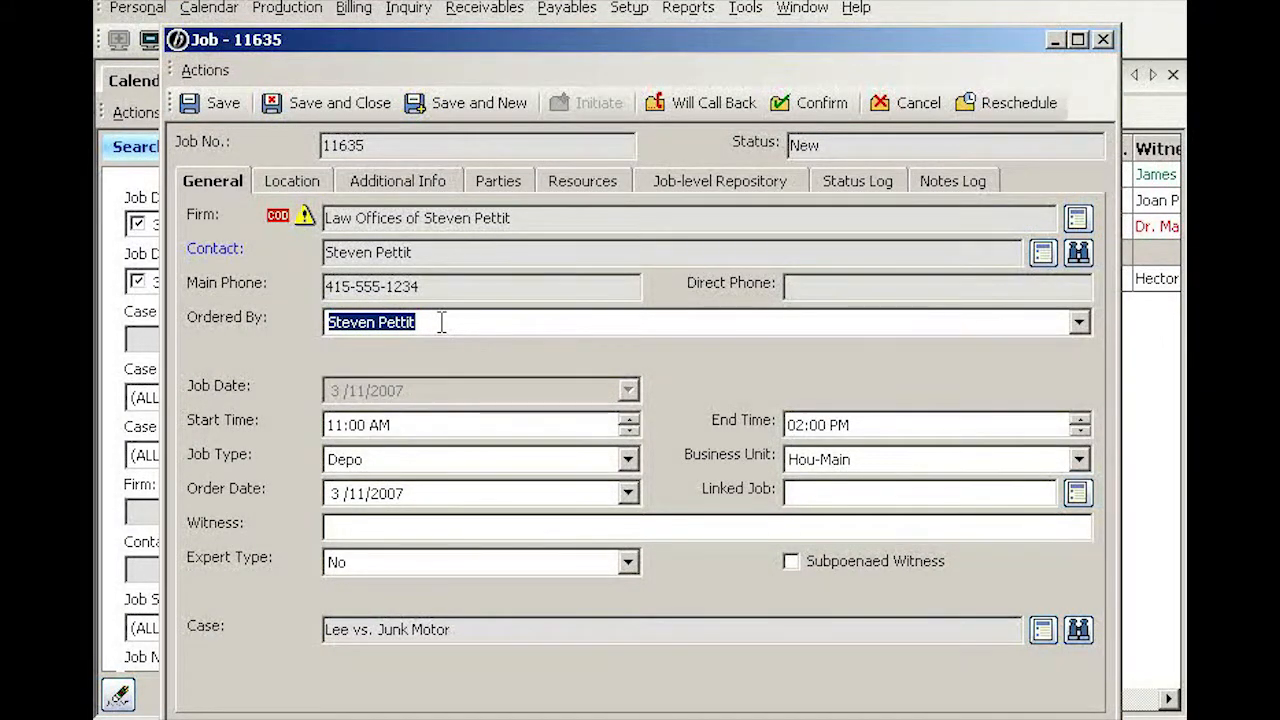
pyautogui.click(995, 103)
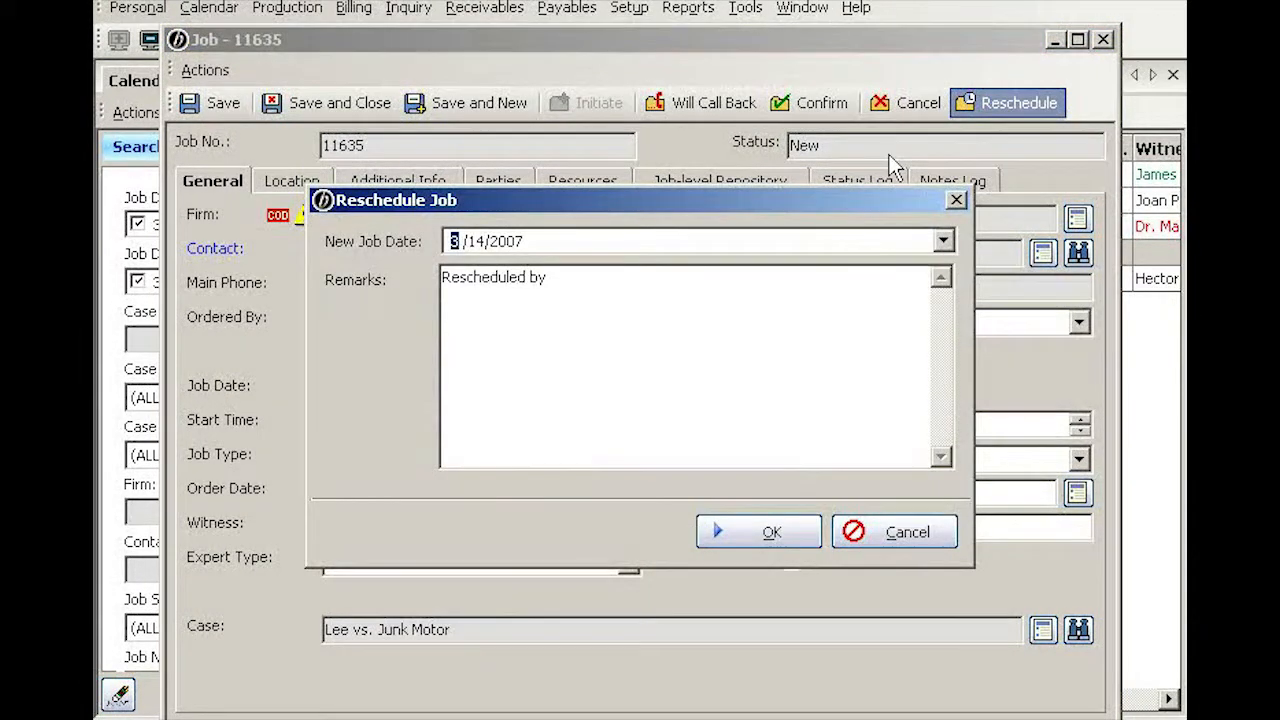
pyautogui.click(943, 243)
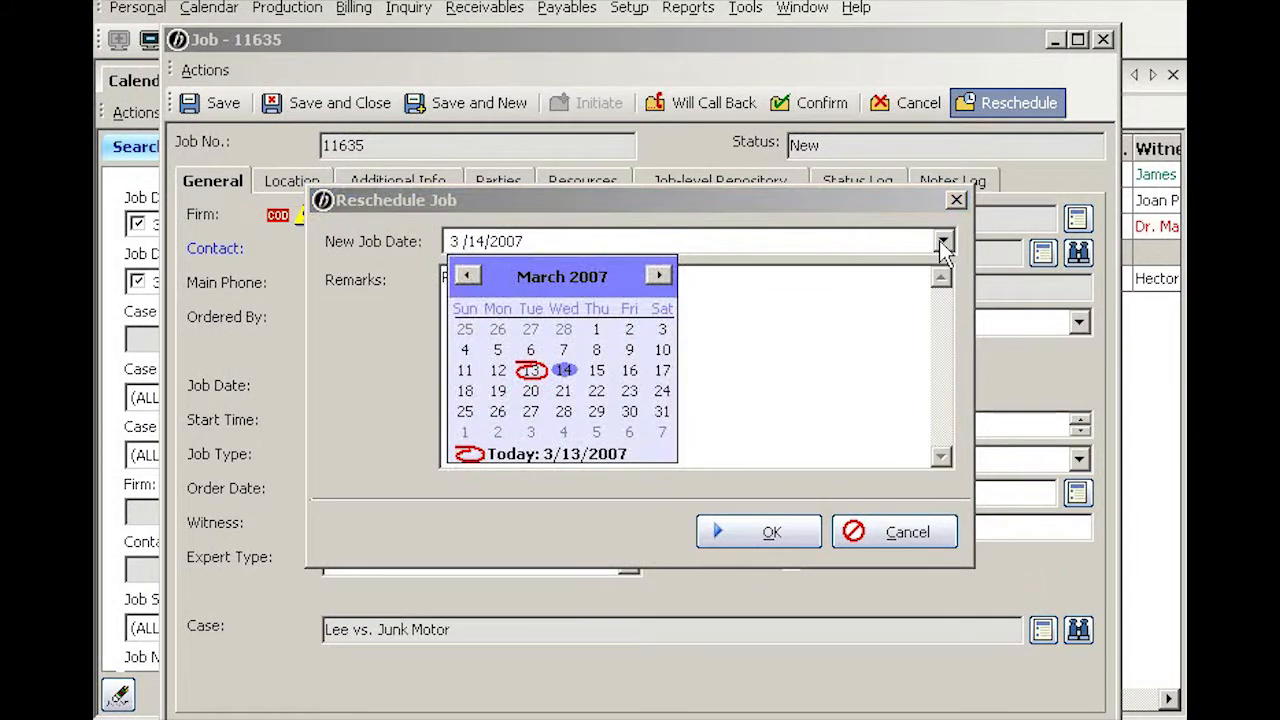
pyautogui.click(535, 392)
pyautogui.click(580, 288)
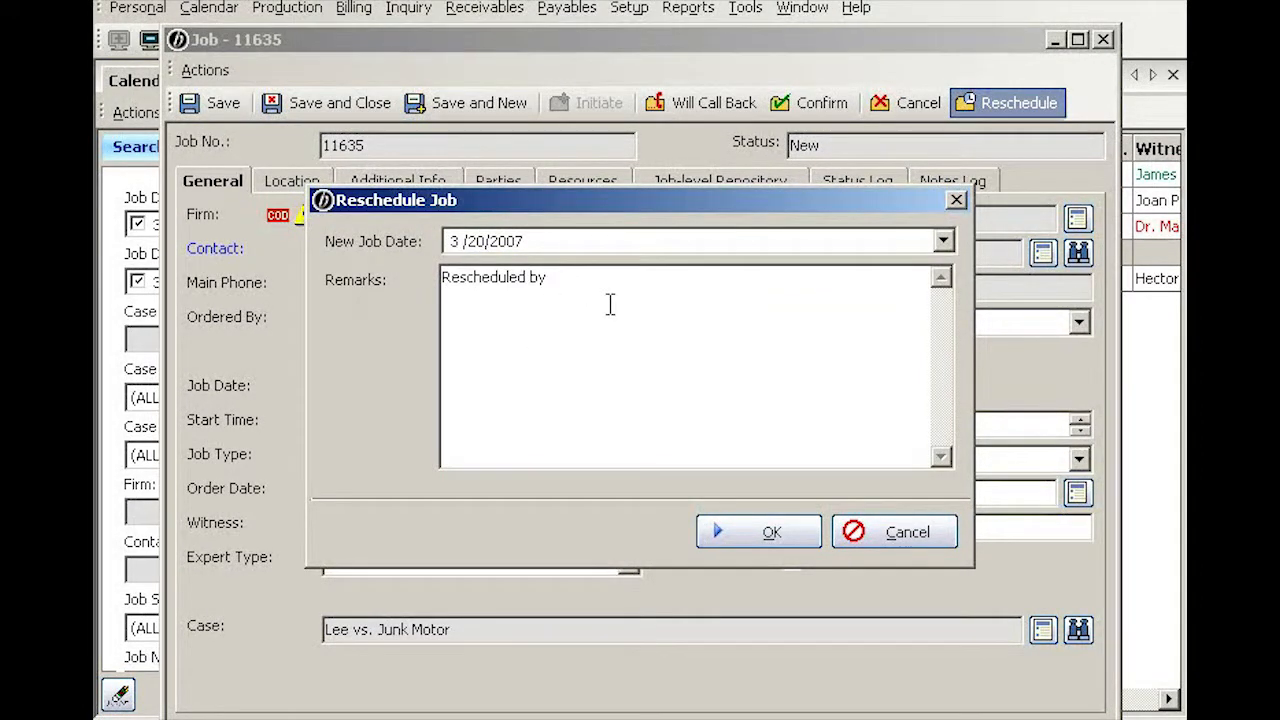
pyautogui.write('Steven Pettit')
pyautogui.click(777, 535)
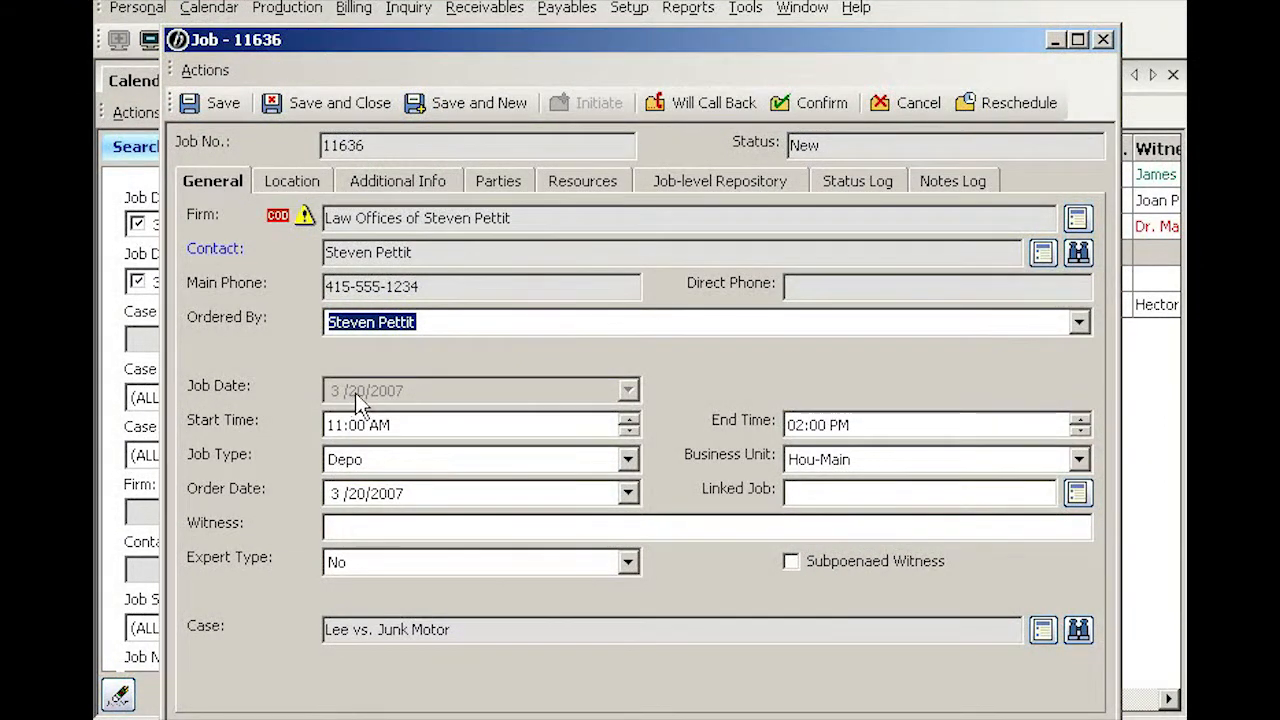
# Review the rescheduling entry in the new job's status log, and save and close the job
pyautogui.click(950, 181)
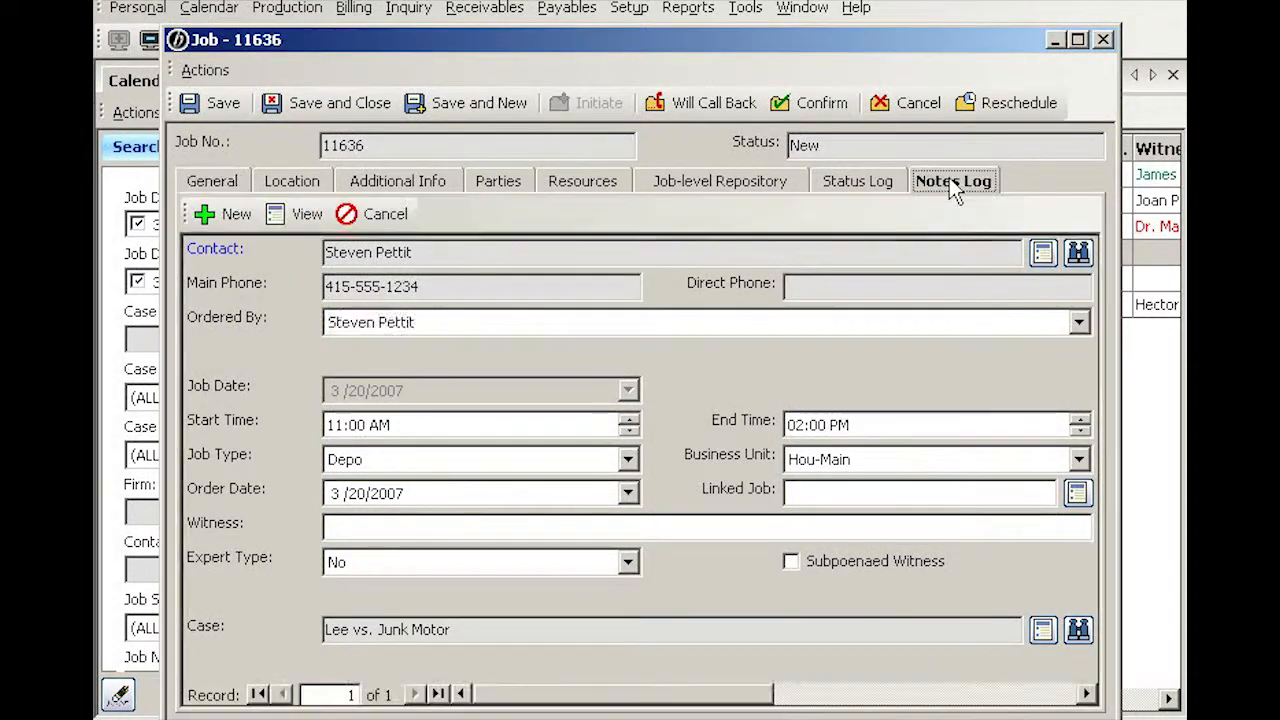
pyautogui.click(862, 185)
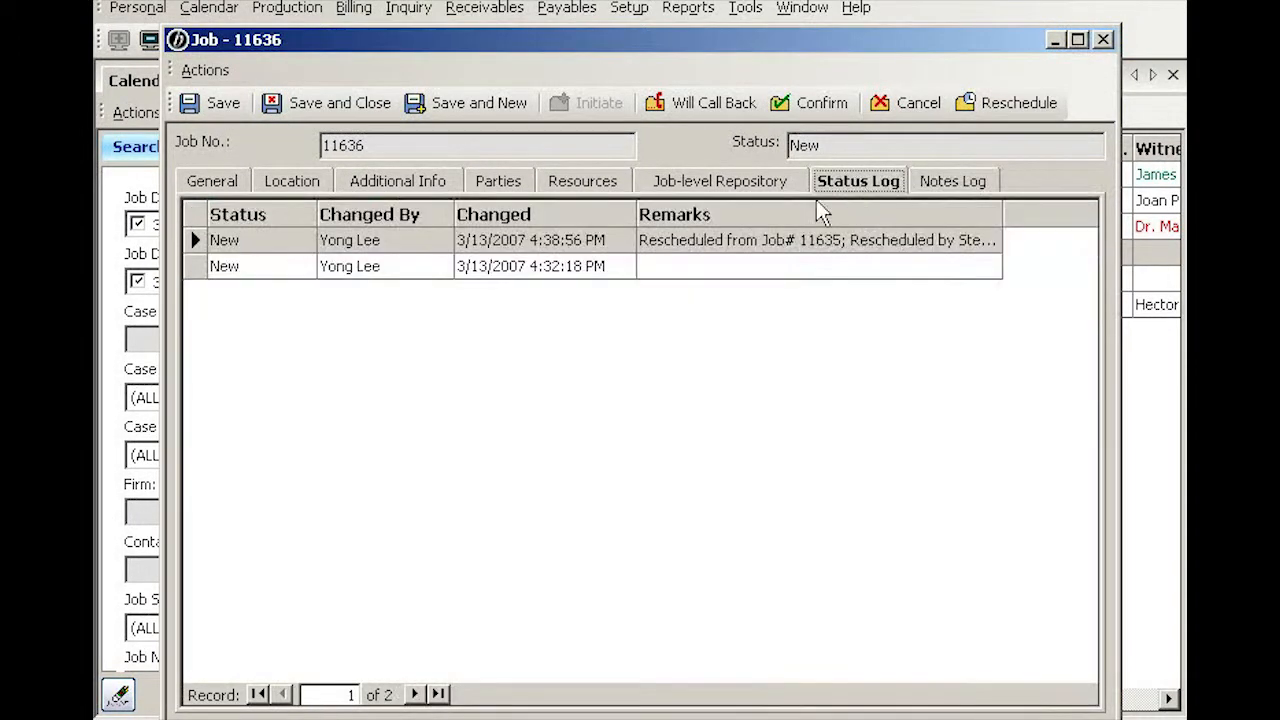
pyautogui.click(757, 241)
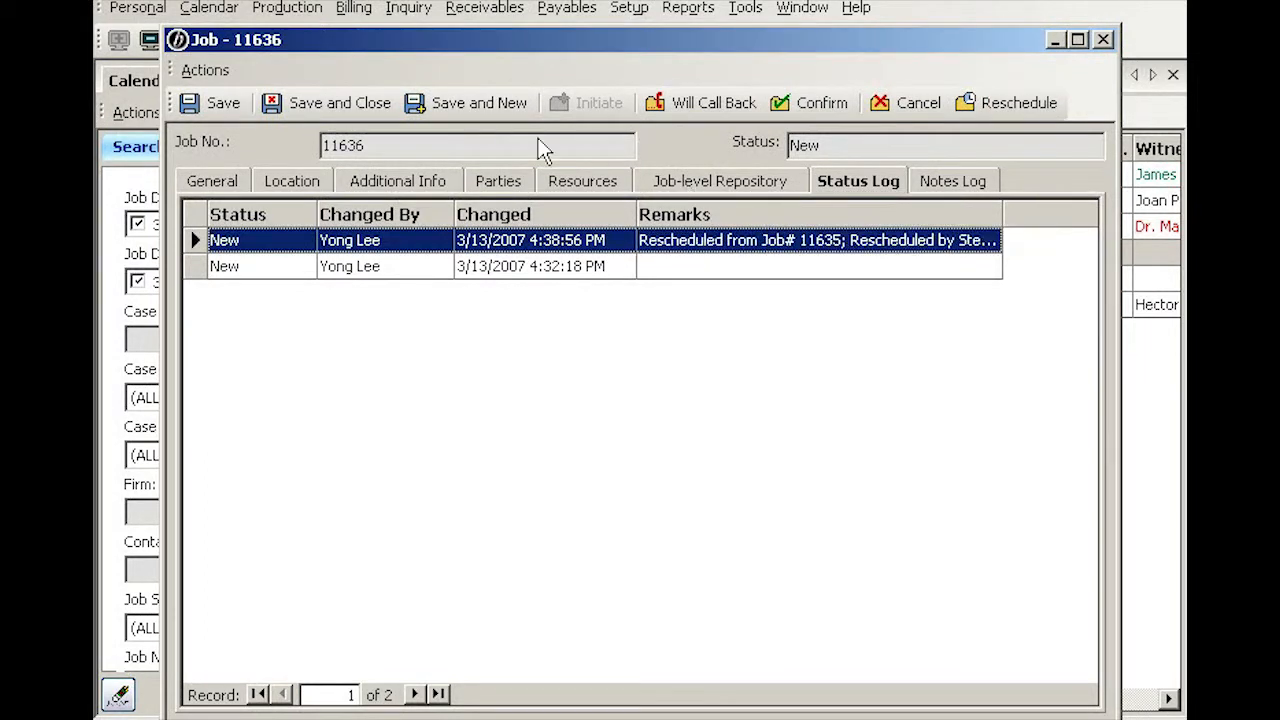
pyautogui.click(318, 104)
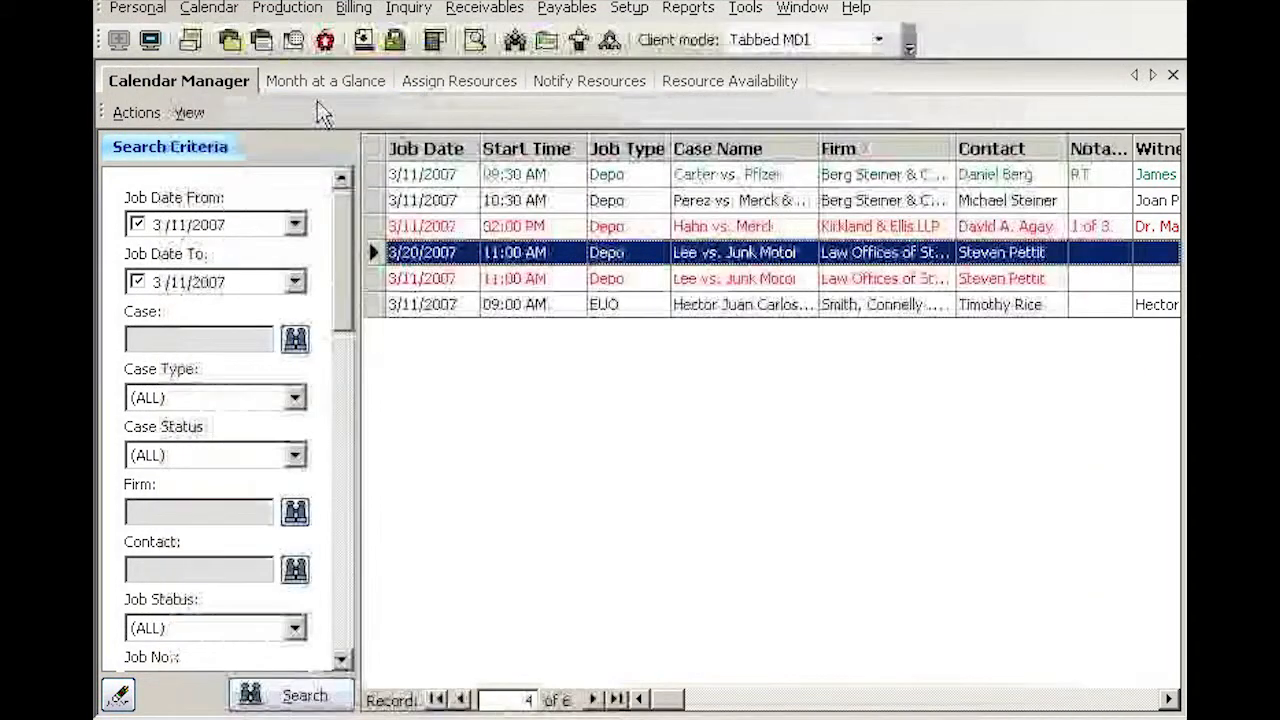
# Sort the job list by job status and select the job marked Will Call Back
pyautogui.click(644, 286)
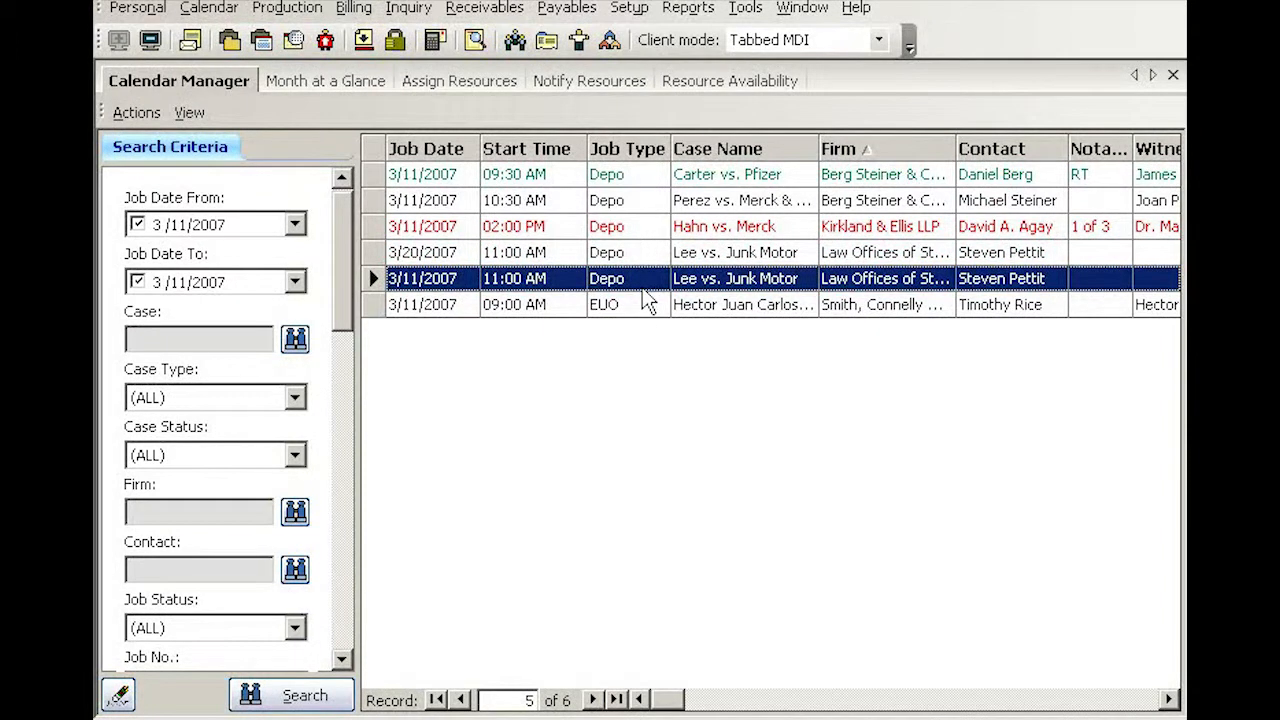
pyautogui.click(642, 306)
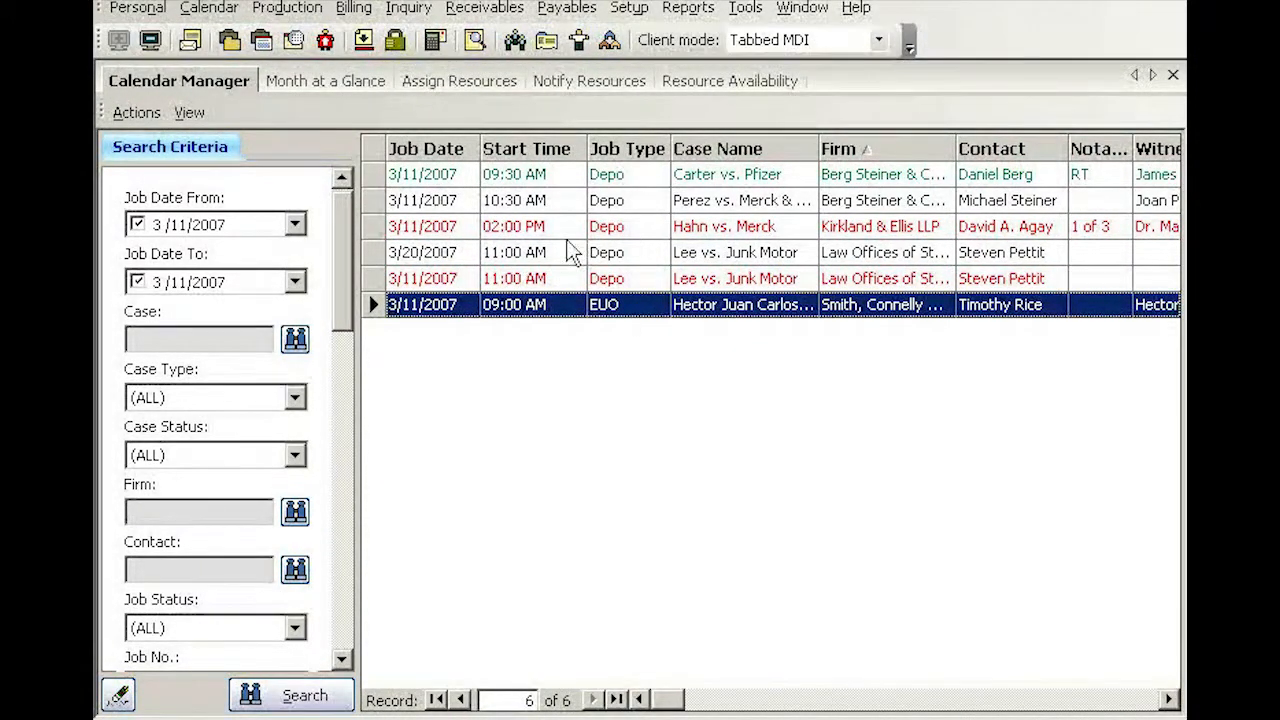
pyautogui.click(1152, 700)
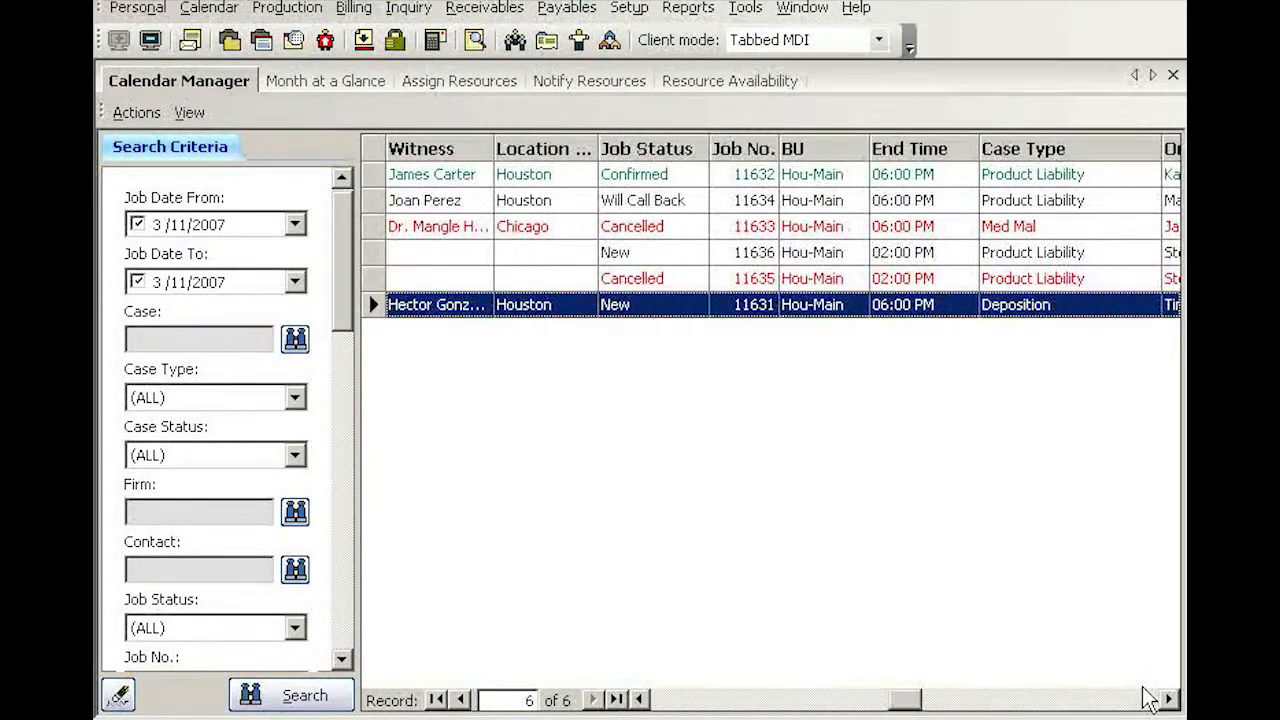
pyautogui.click(701, 160)
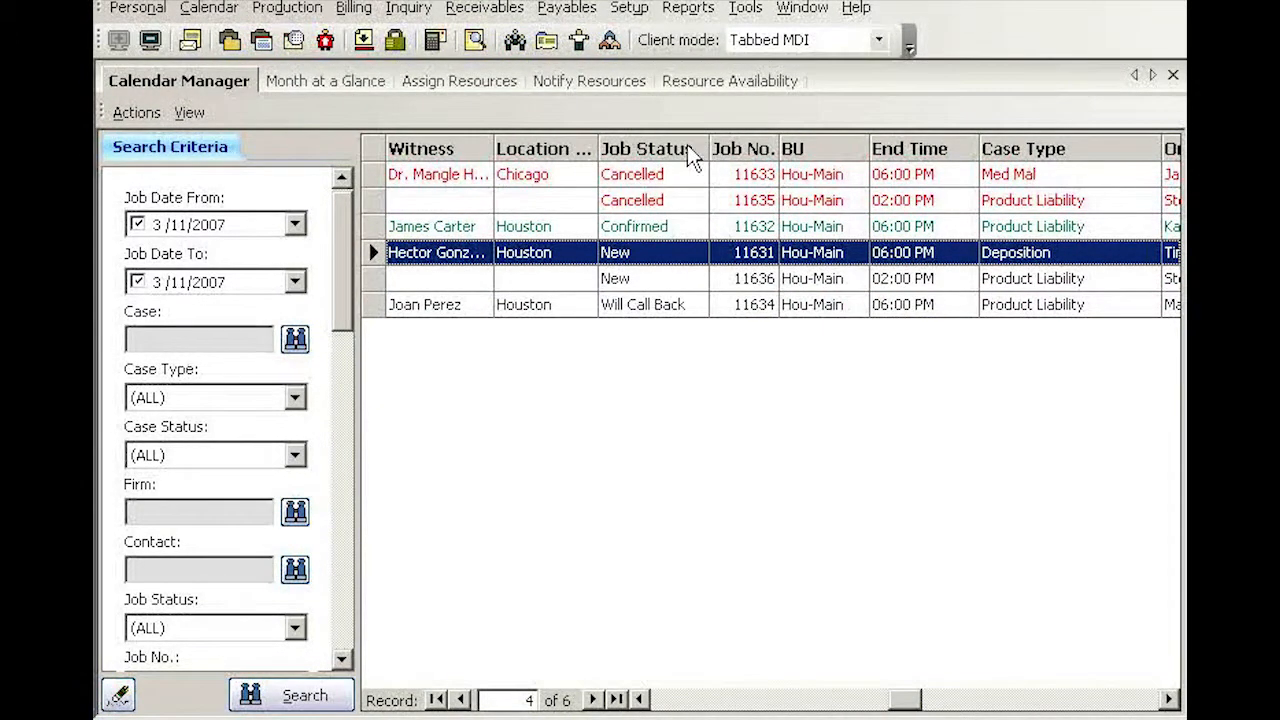
pyautogui.click(690, 310)
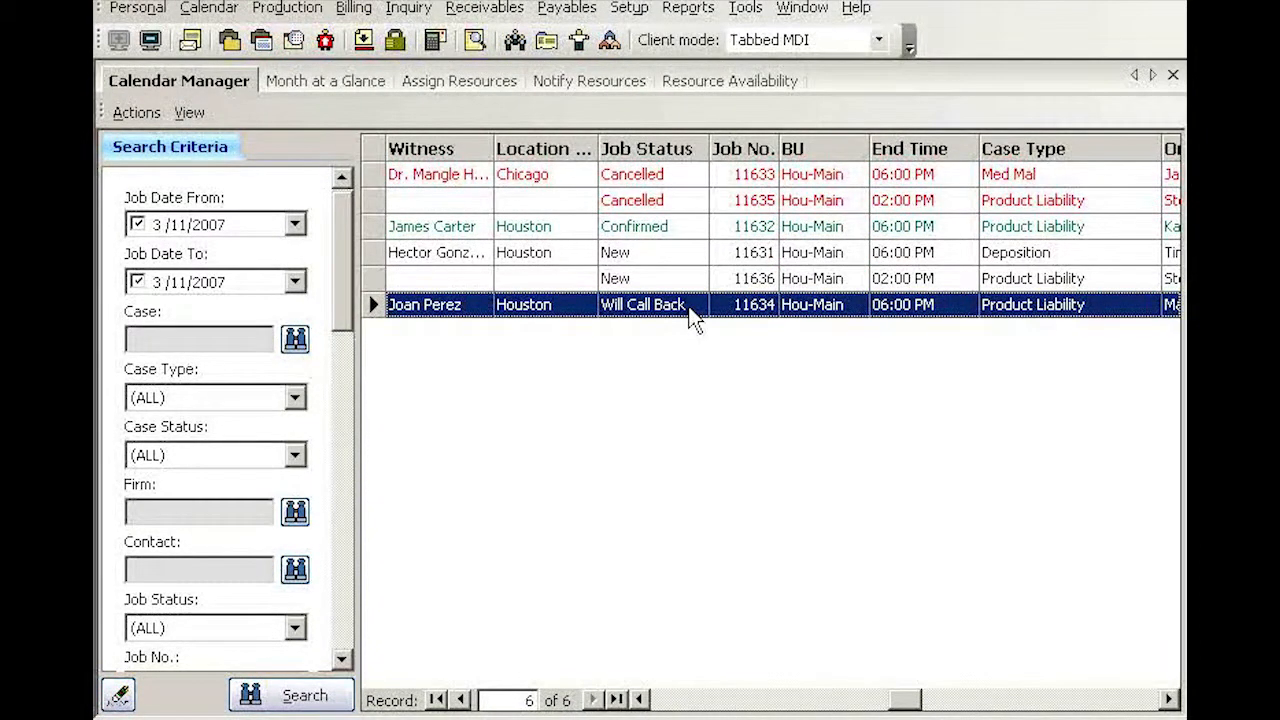